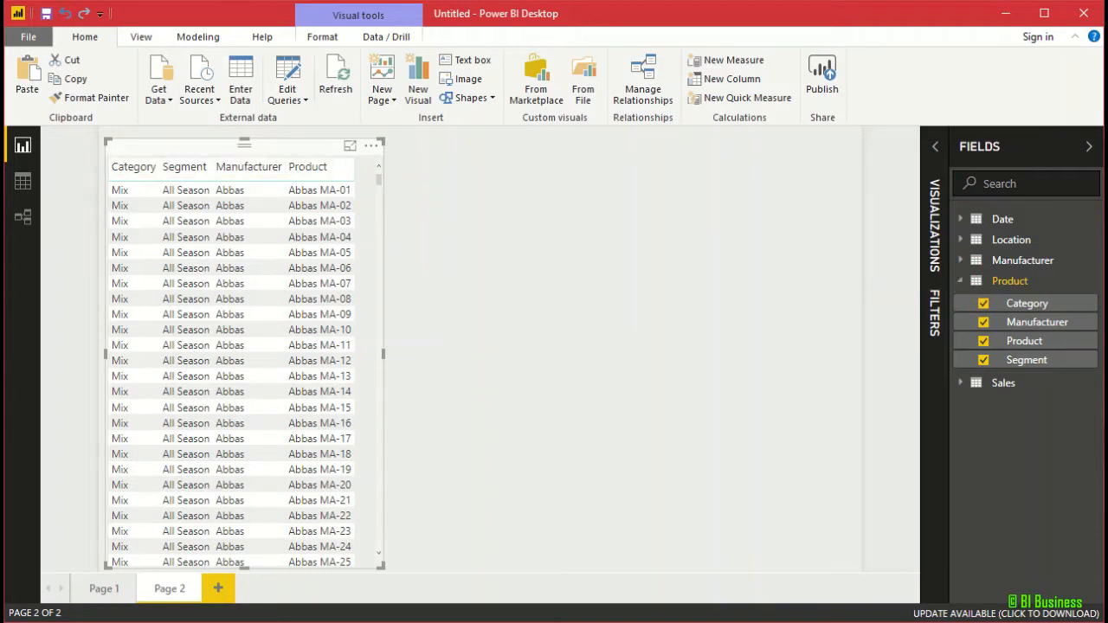
# Create a hierarchy in the Product table by placing Segment under Product, and add Manufacturer and Category to it as levels
pyautogui.click(639, 280)
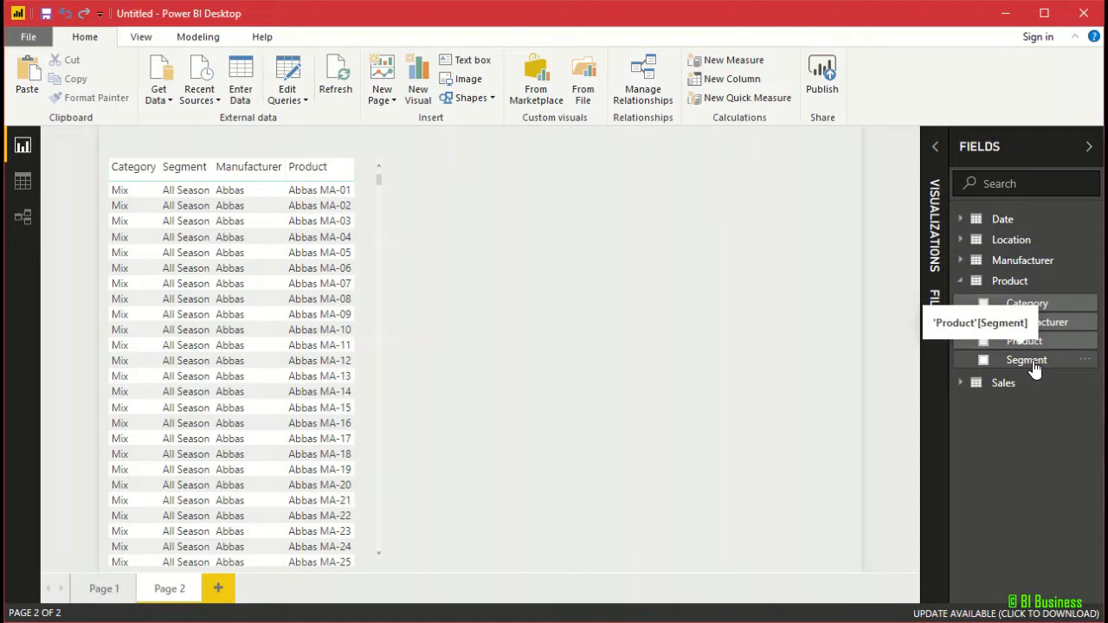
pyautogui.moveTo(1044, 364); pyautogui.dragTo(1050, 356)
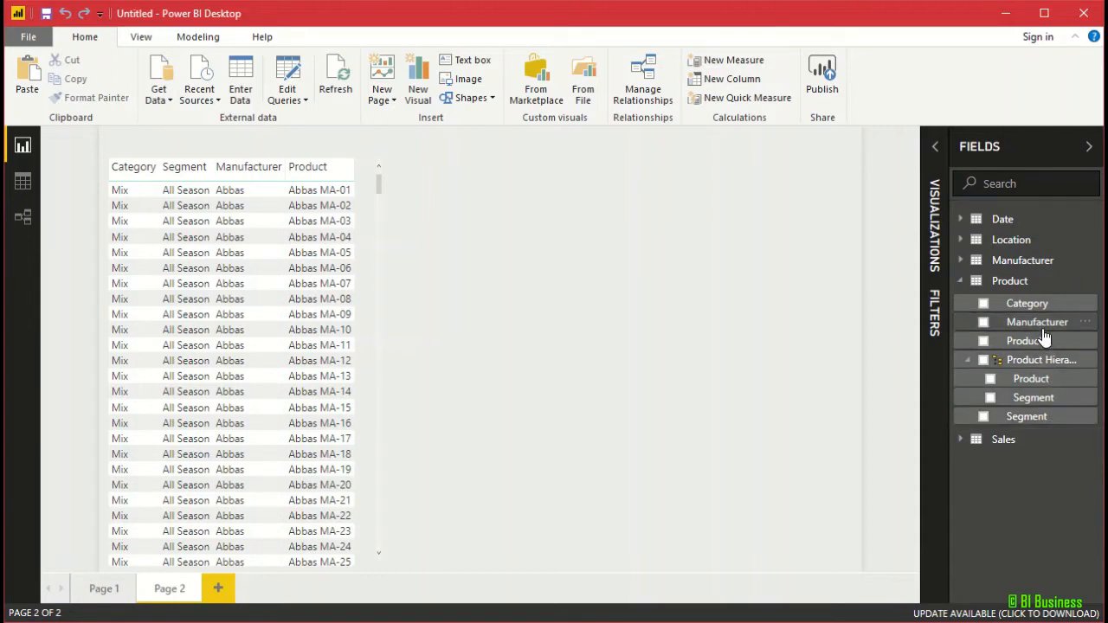
pyautogui.moveTo(1043, 333); pyautogui.dragTo(1048, 369)
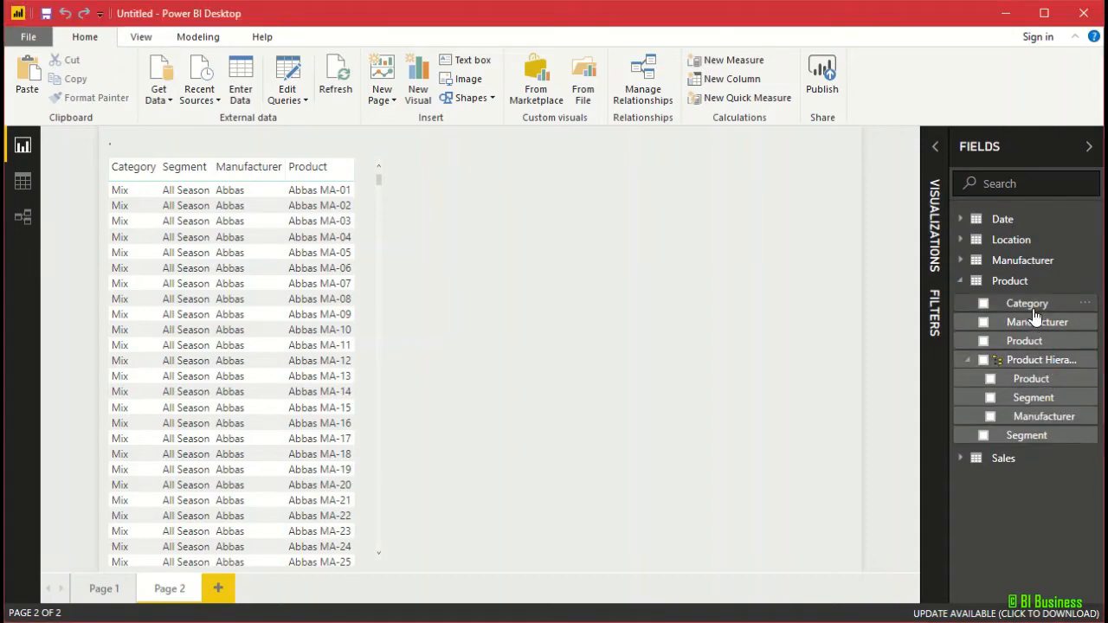
pyautogui.moveTo(1035, 316); pyautogui.dragTo(1046, 370)
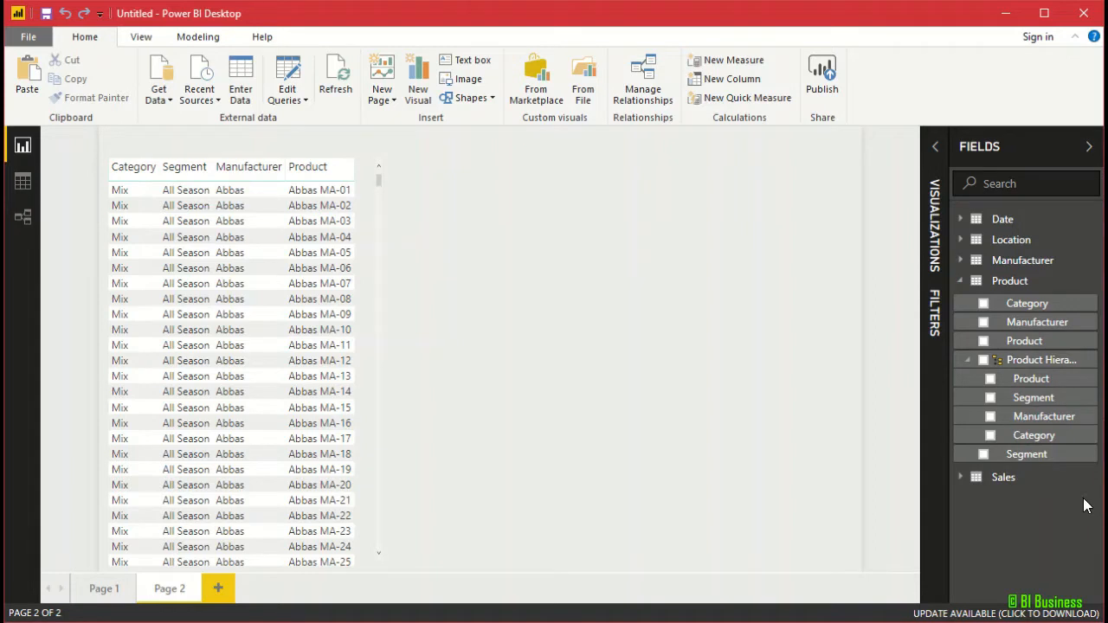
# Reorder the levels of the product hierarchy to Category, Segment, Manufacturer, Product
pyautogui.rightClick(1088, 452)
pyautogui.click(1029, 254)
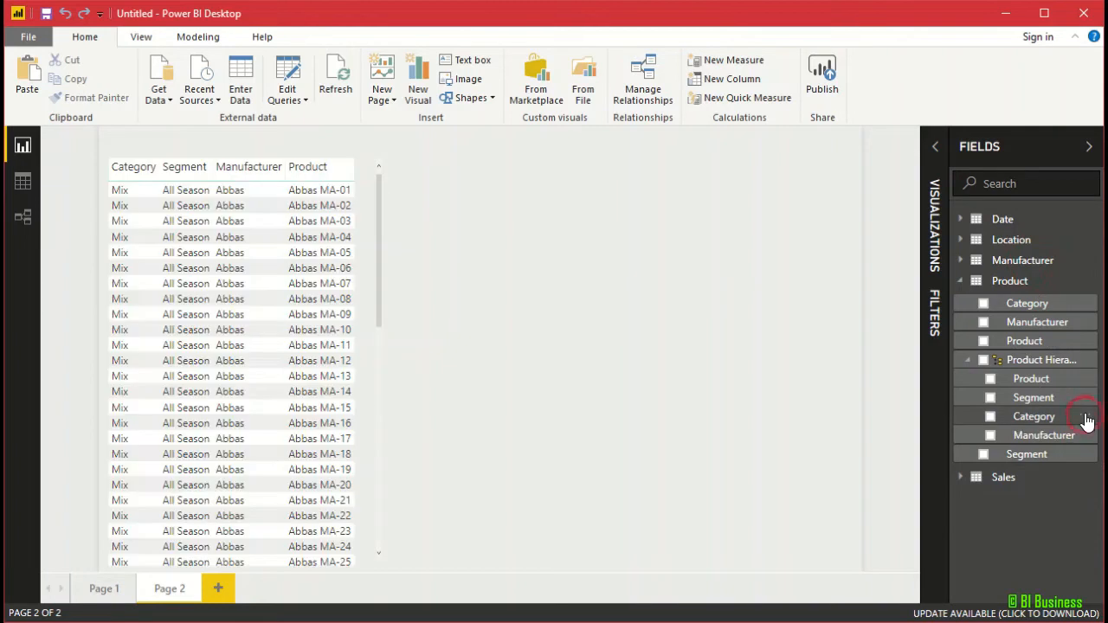
pyautogui.rightClick(1082, 421)
pyautogui.click(1023, 256)
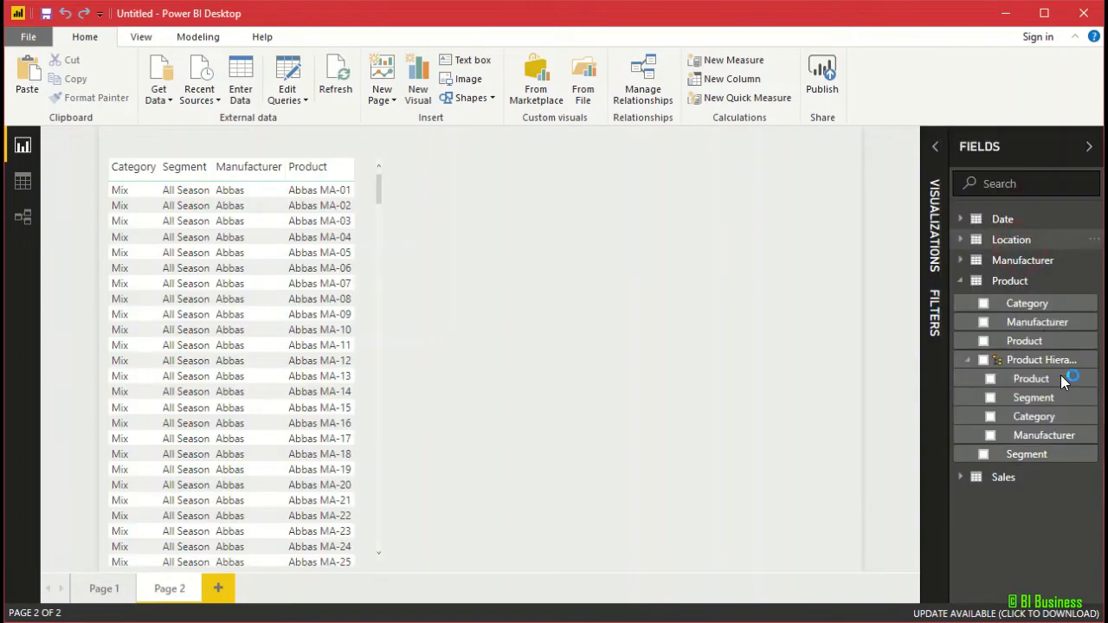
pyautogui.rightClick(1084, 414)
pyautogui.click(1022, 253)
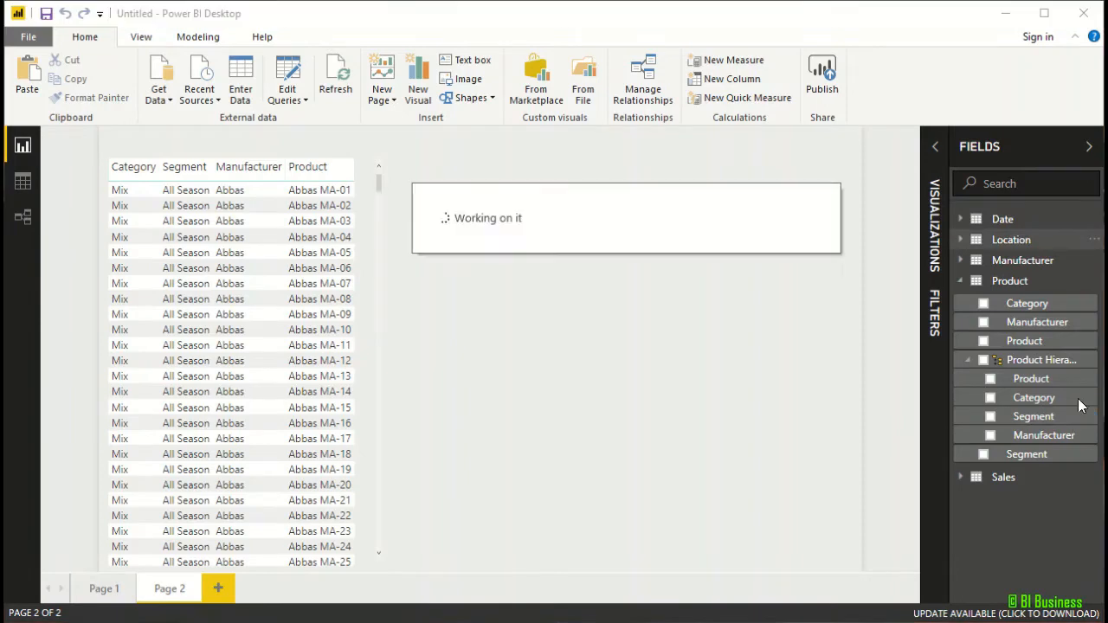
pyautogui.rightClick(1087, 404)
pyautogui.click(1008, 265)
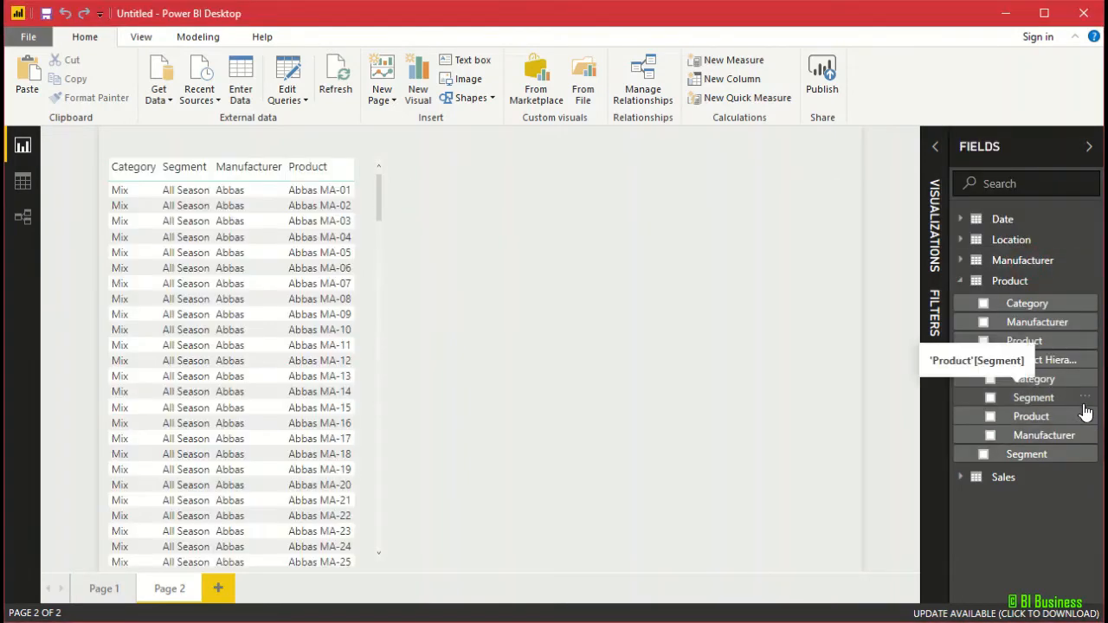
pyautogui.rightClick(1083, 418)
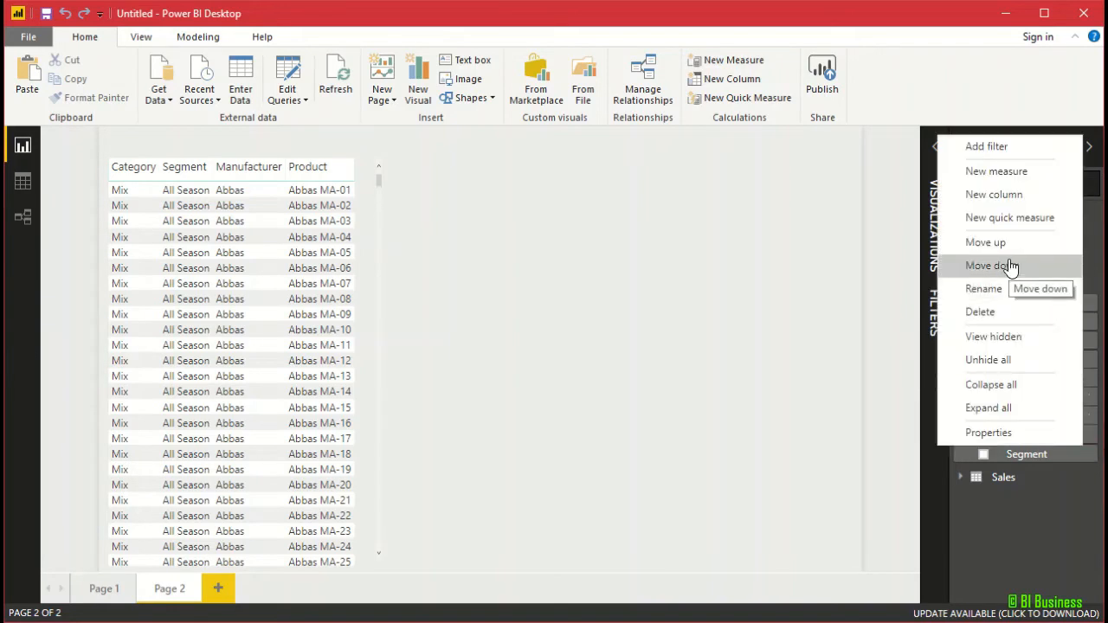
pyautogui.click(1009, 265)
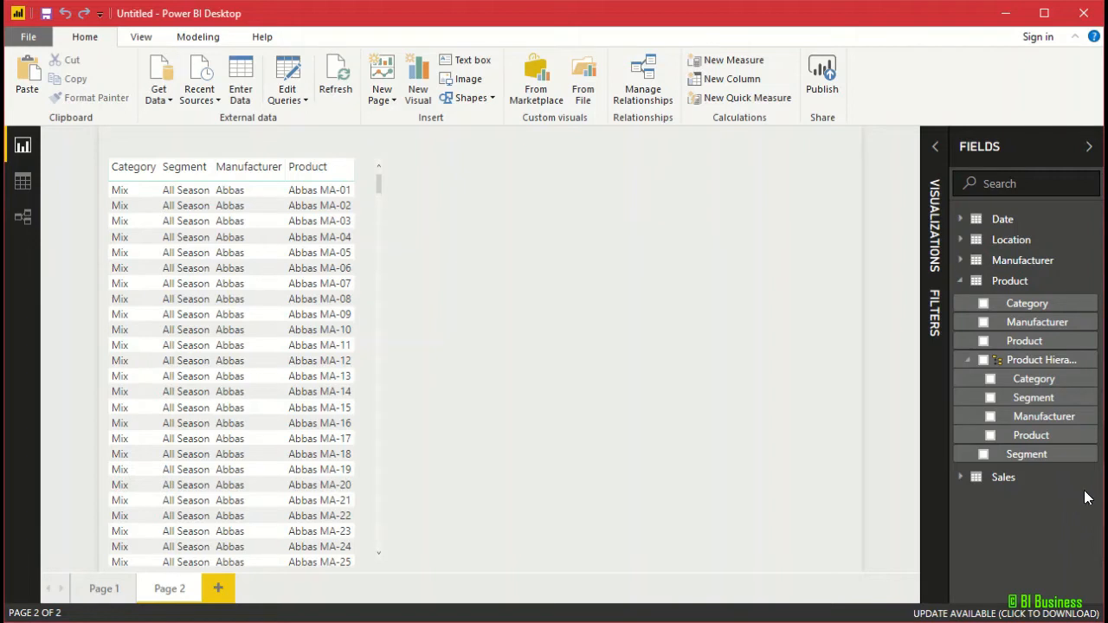
# Hide the standalone Segment, Category, Manufacturer and Product fields of the Product table, leaving only the hierarchy
pyautogui.click(1086, 457)
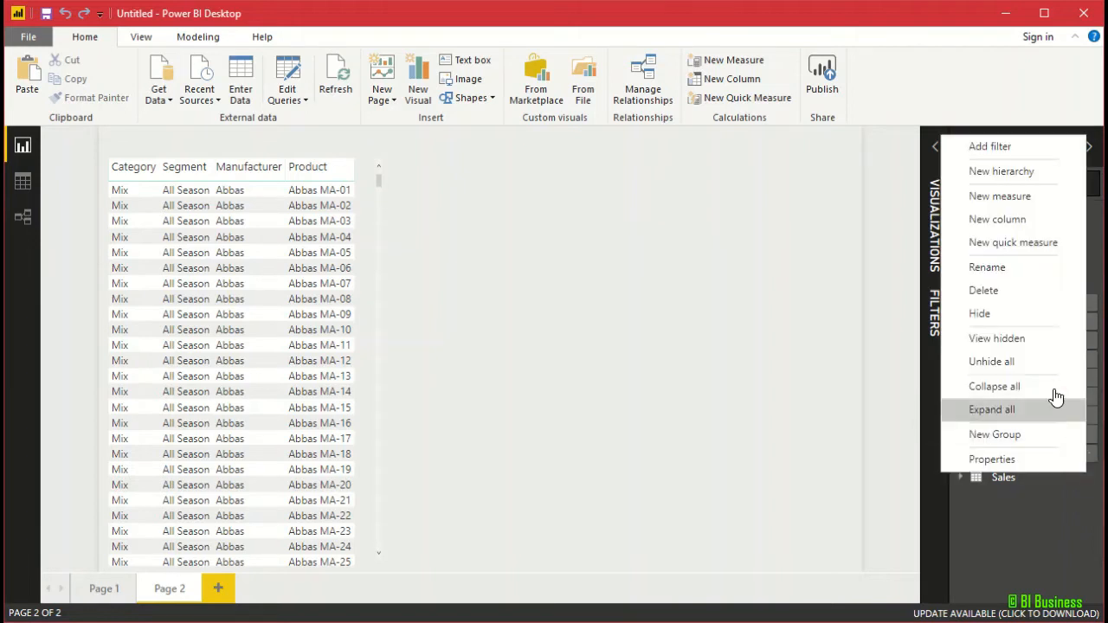
pyautogui.click(1010, 316)
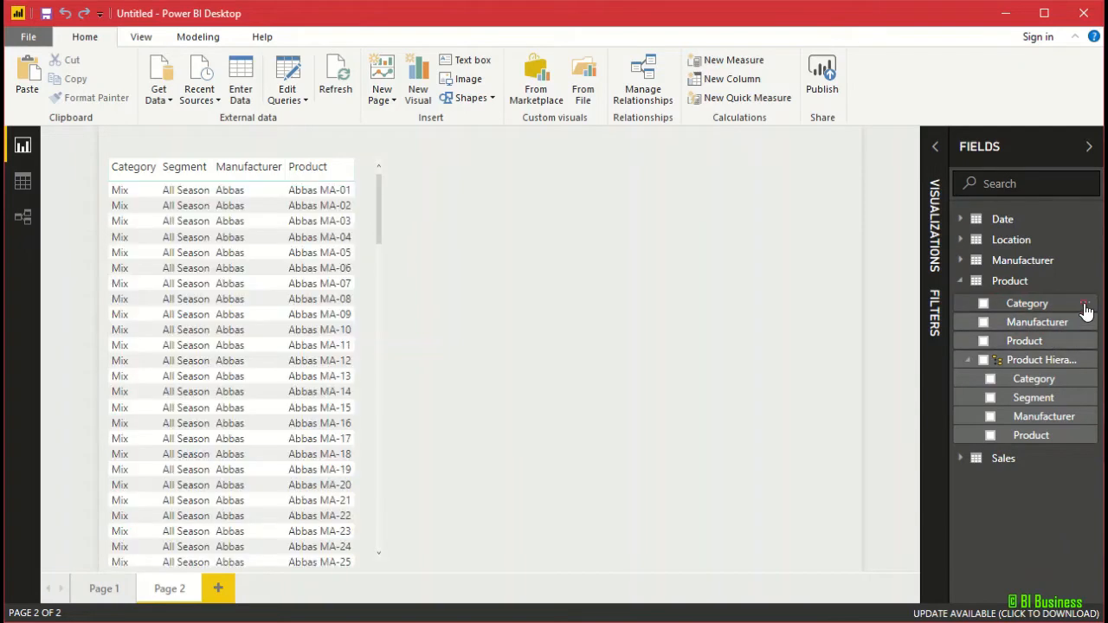
pyautogui.click(1086, 312)
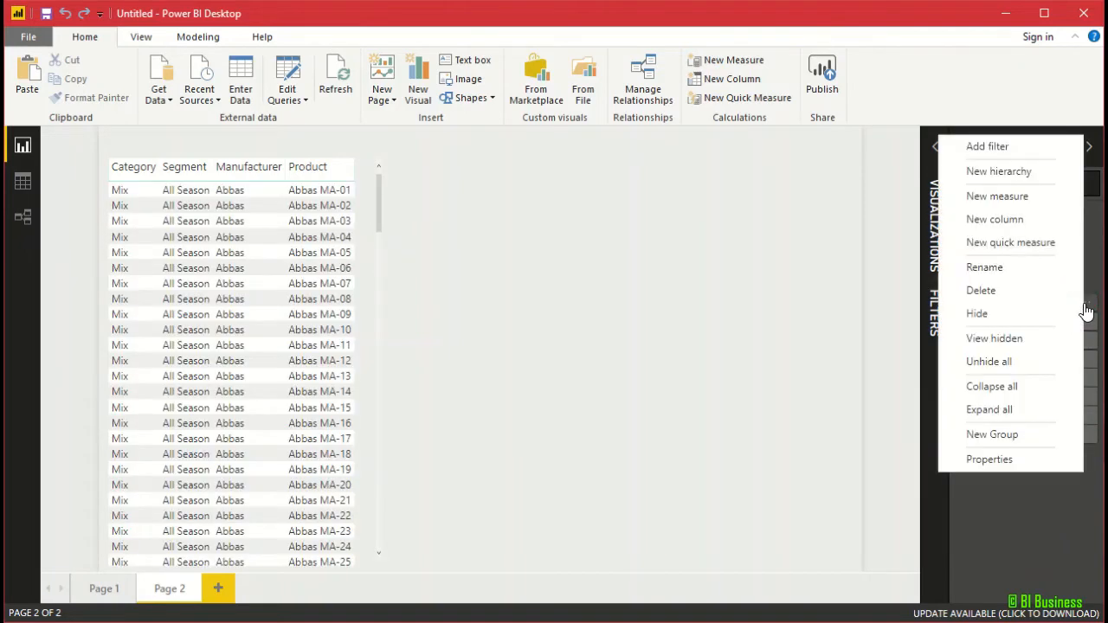
pyautogui.click(1009, 317)
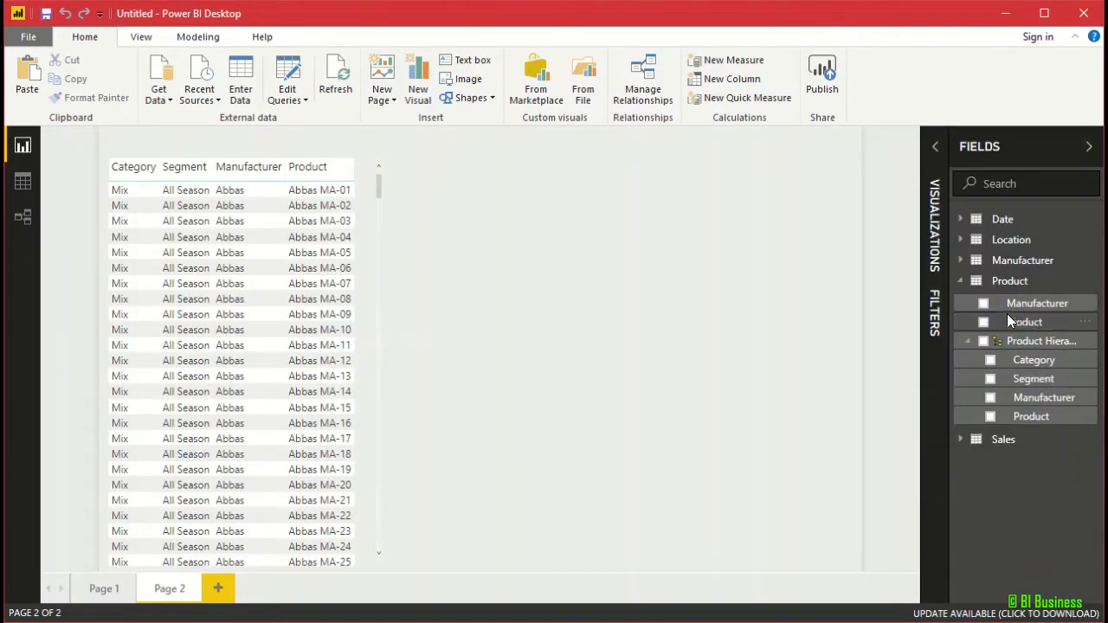
pyautogui.click(1087, 310)
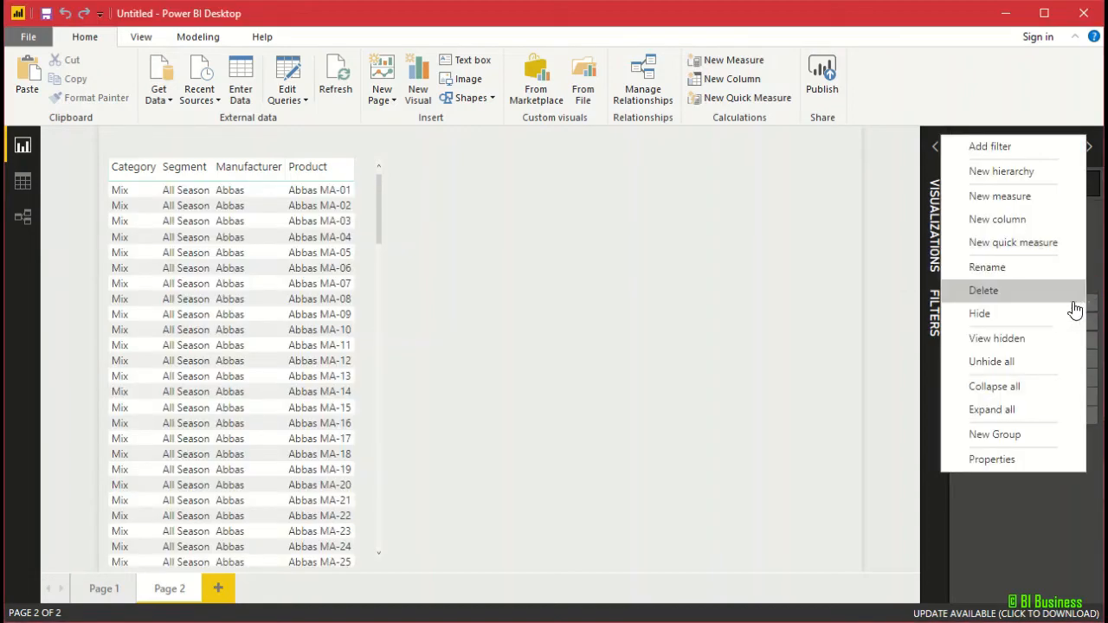
pyautogui.click(1034, 316)
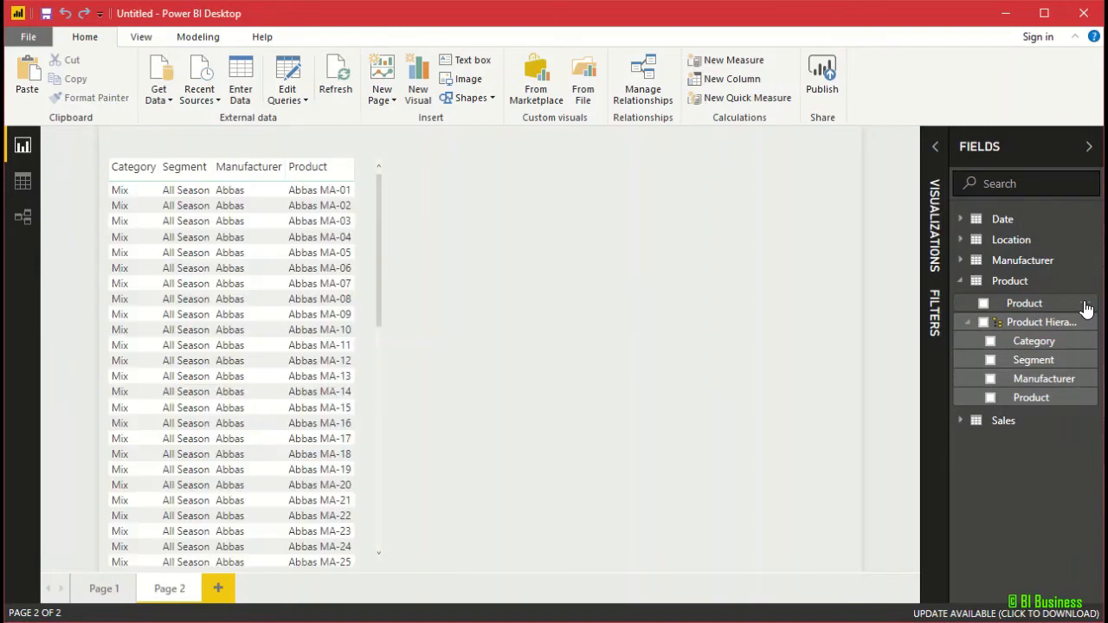
pyautogui.click(1084, 302)
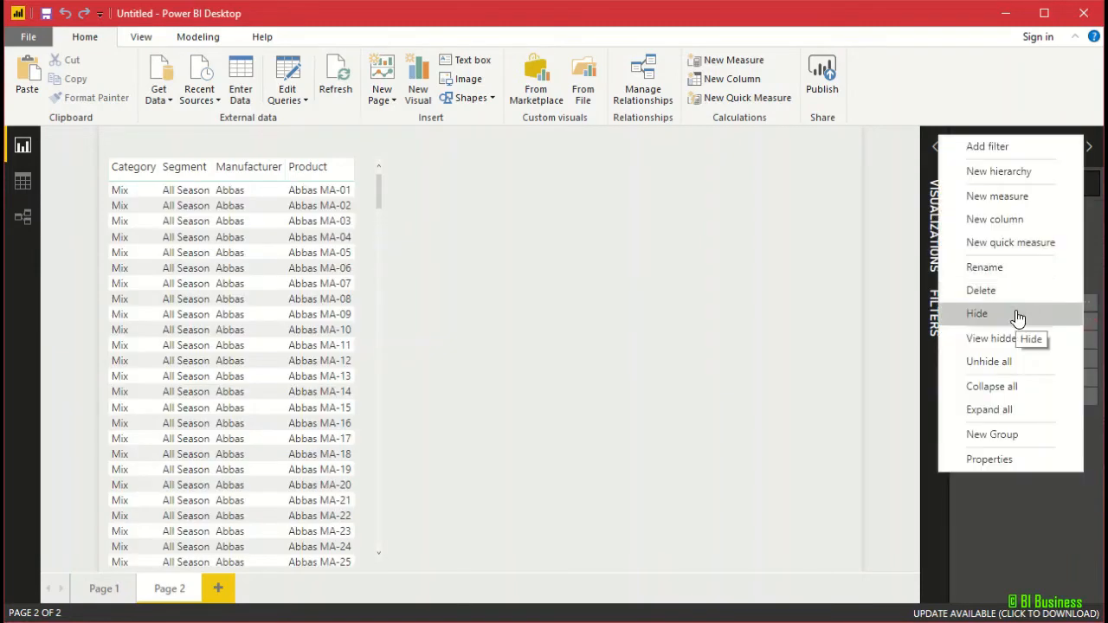
pyautogui.click(1014, 314)
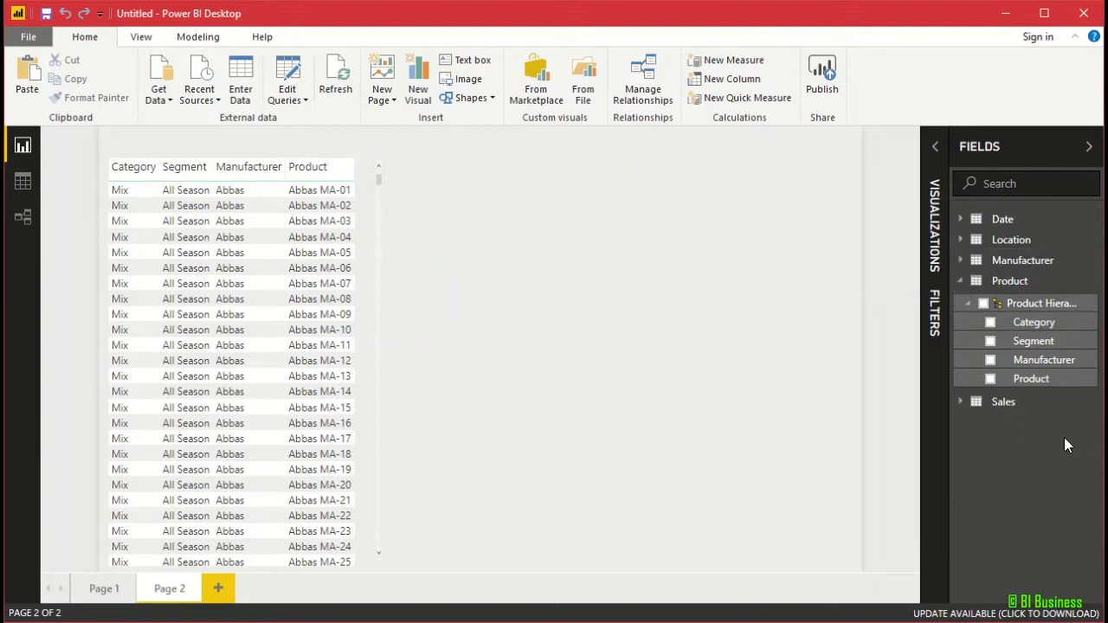
# Add a stacked column chart to Page 2 and widen it to fill the space beside the table
pyautogui.click(935, 147)
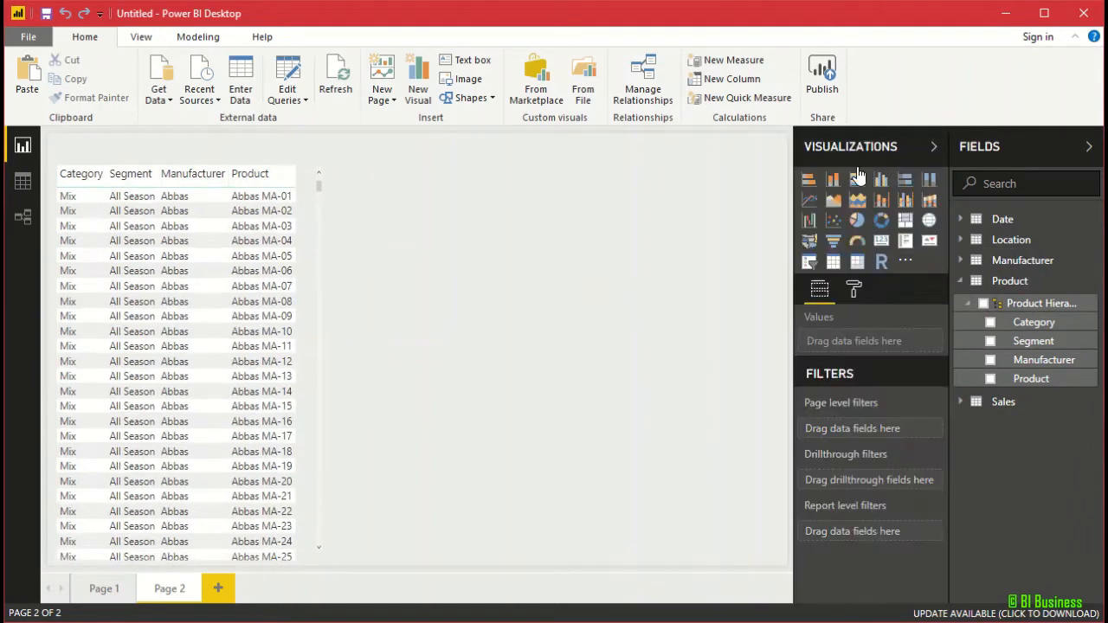
pyautogui.click(838, 186)
pyautogui.click(944, 147)
pyautogui.moveTo(668, 567); pyautogui.dragTo(859, 567)
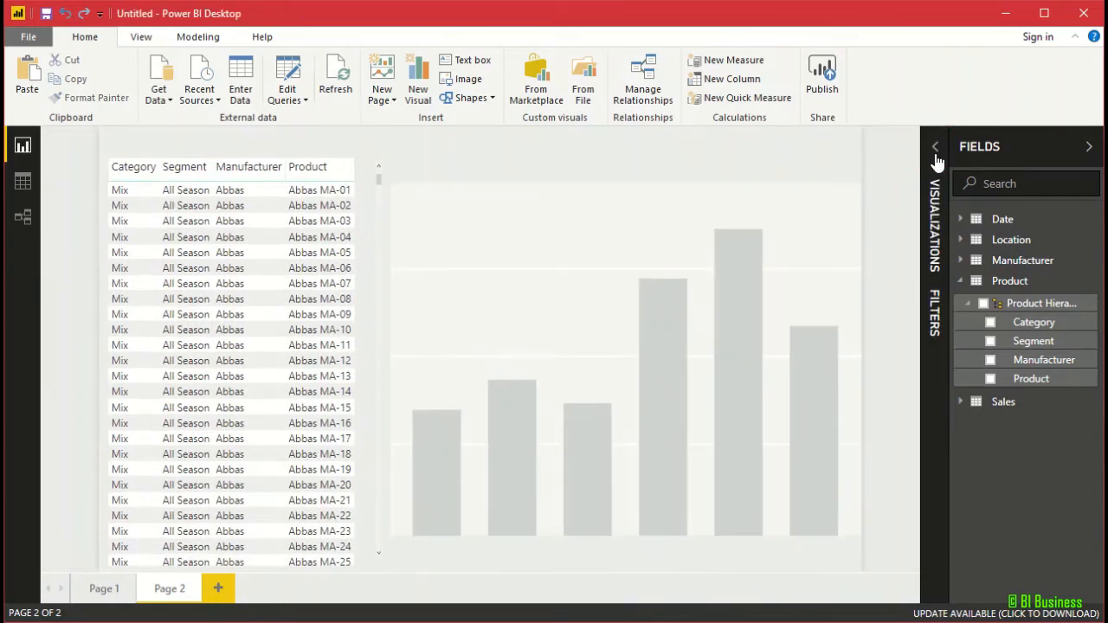
# Assign the product hierarchy to the column chart's axis and Units from the Sales table to its value
pyautogui.click(934, 146)
pyautogui.moveTo(1034, 303); pyautogui.dragTo(874, 340)
pyautogui.click(961, 401)
pyautogui.moveTo(1018, 480); pyautogui.dragTo(849, 514)
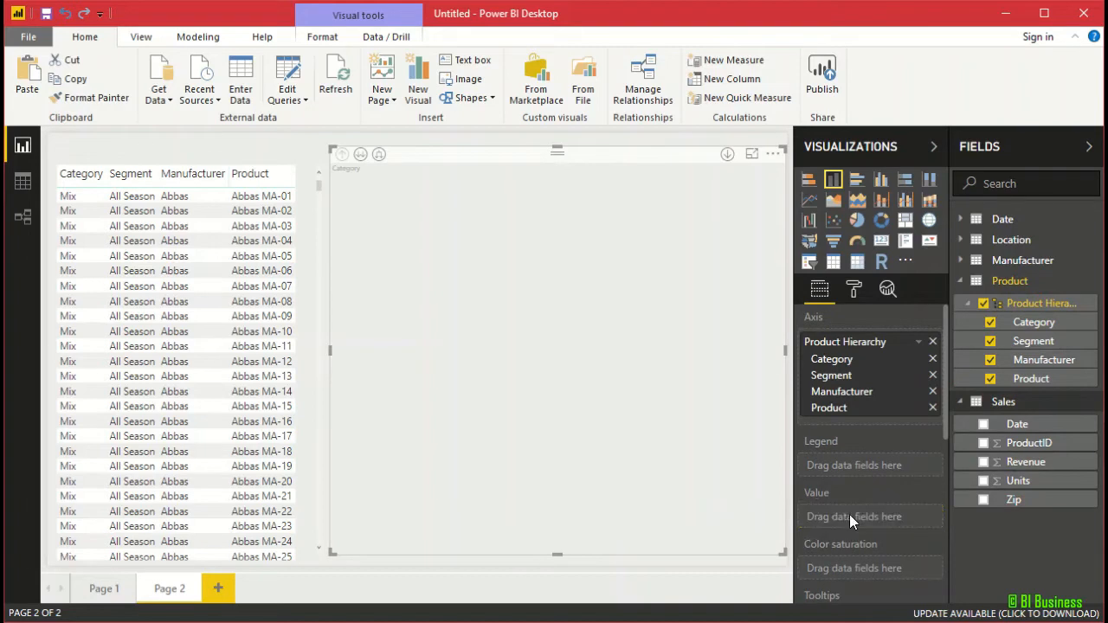
pyautogui.click(934, 147)
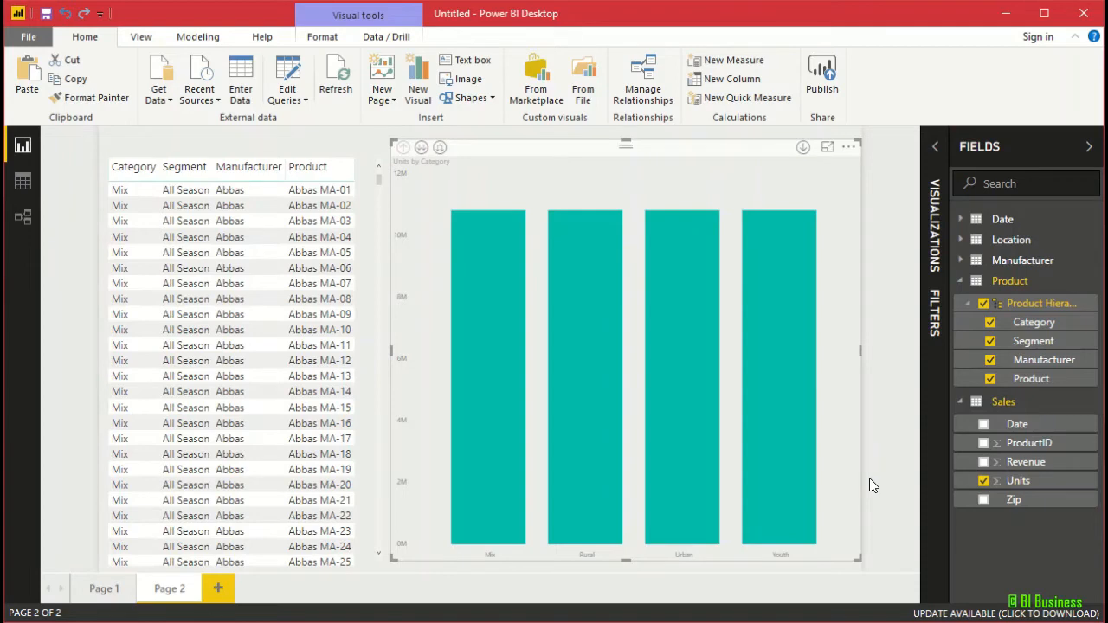
# Enlarge the text size of the column chart's X-axis labels to about 20
pyautogui.click(934, 147)
pyautogui.click(855, 292)
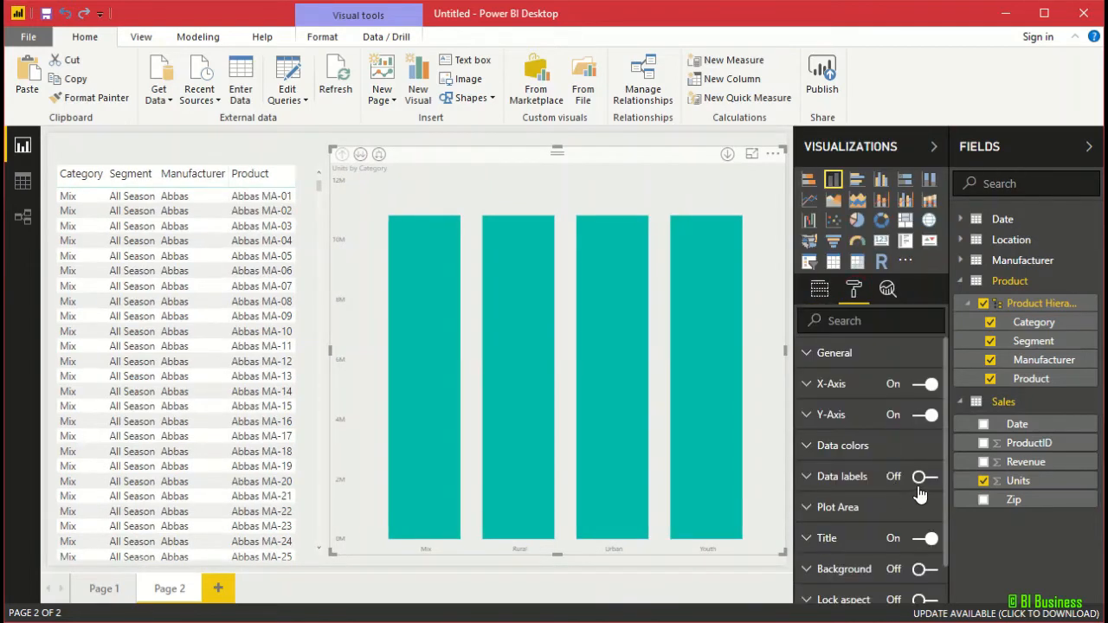
pyautogui.click(832, 384)
pyautogui.scroll(-2, 924, 569)
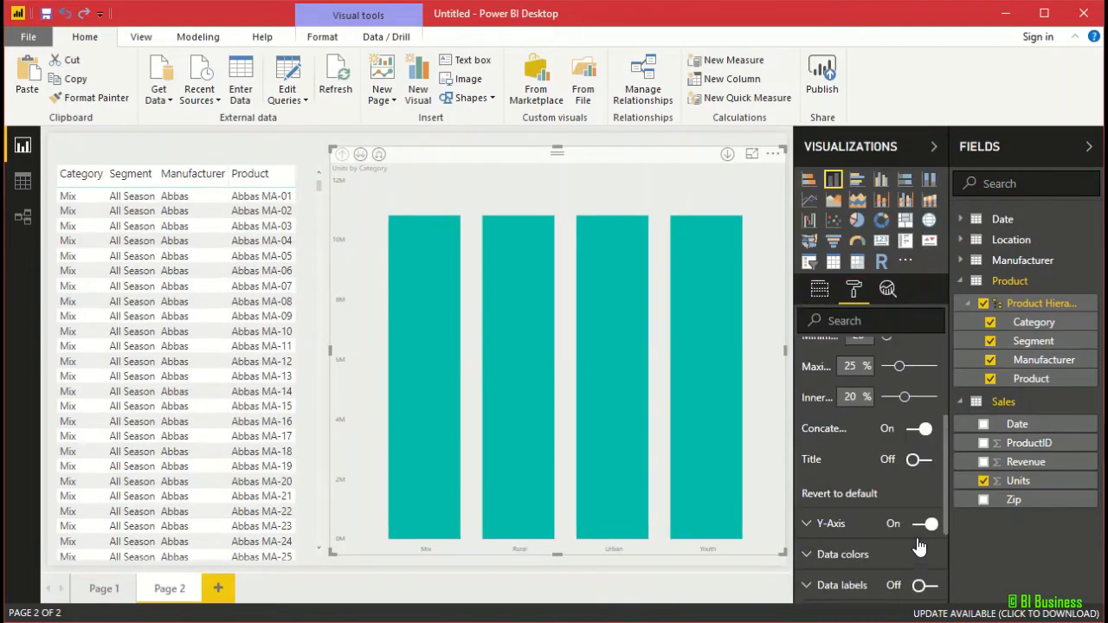
pyautogui.scroll(2, 917, 544)
pyautogui.click(928, 441)
pyautogui.click(928, 441)
pyautogui.click(928, 442)
pyautogui.click(928, 441)
pyautogui.click(929, 441)
pyautogui.click(928, 442)
pyautogui.click(929, 442)
pyautogui.click(929, 441)
pyautogui.click(928, 442)
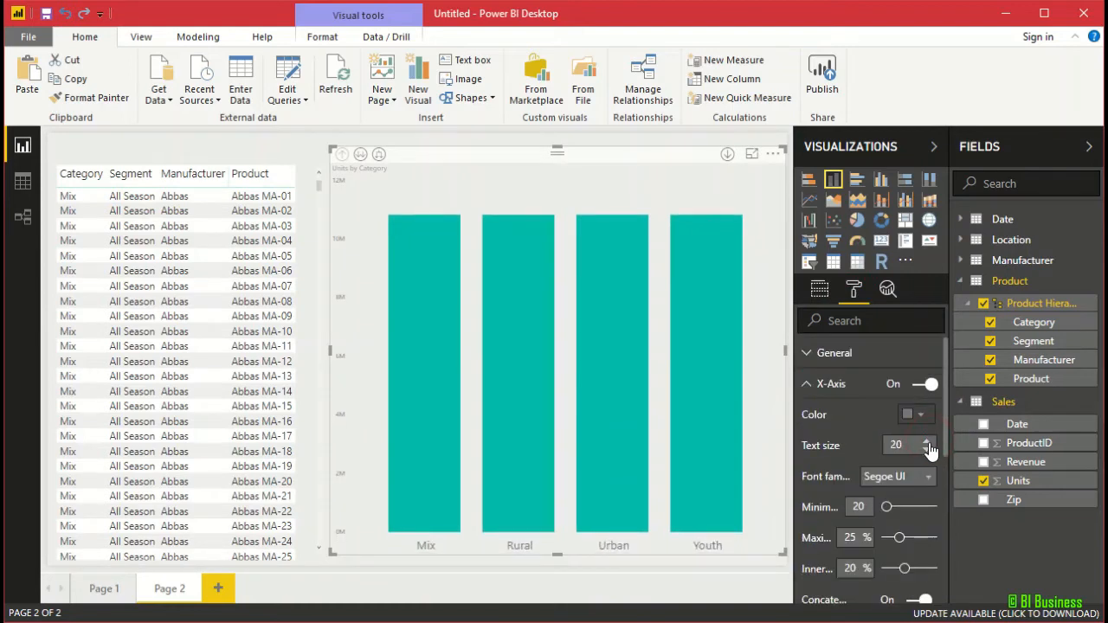
pyautogui.click(927, 448)
pyautogui.click(934, 148)
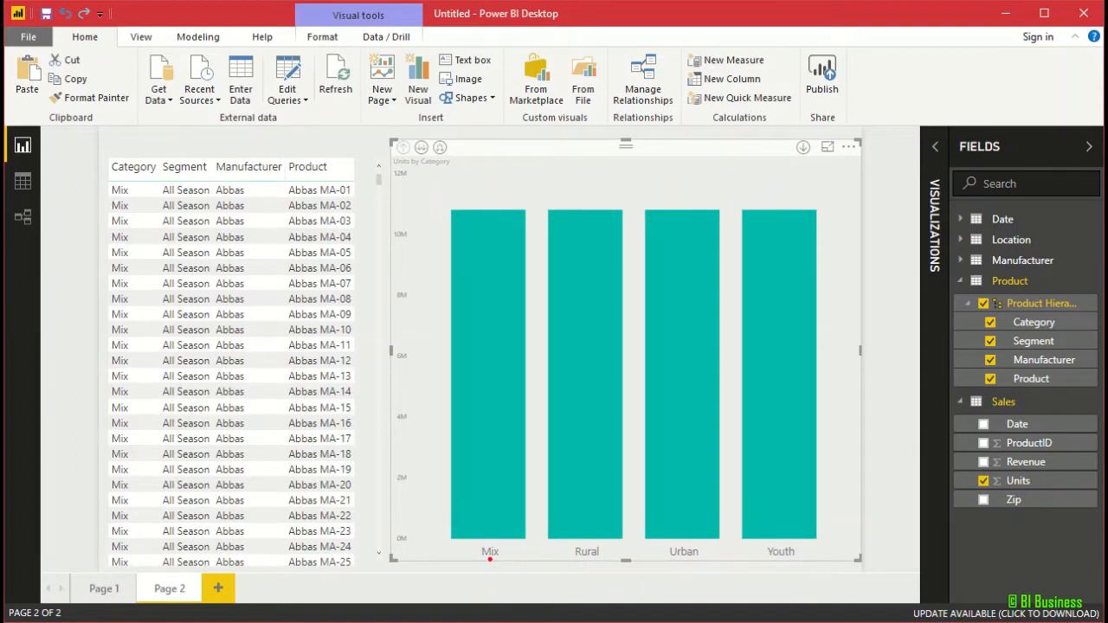
pyautogui.moveTo(490, 559); pyautogui.dragTo(501, 581)
pyautogui.hotkey('ctrl', 'z')
pyautogui.moveTo(466, 540)
pyautogui.mouseDown()
pyautogui.moveTo(545, 566)
pyautogui.moveTo(814, 564)
pyautogui.mouseUp()
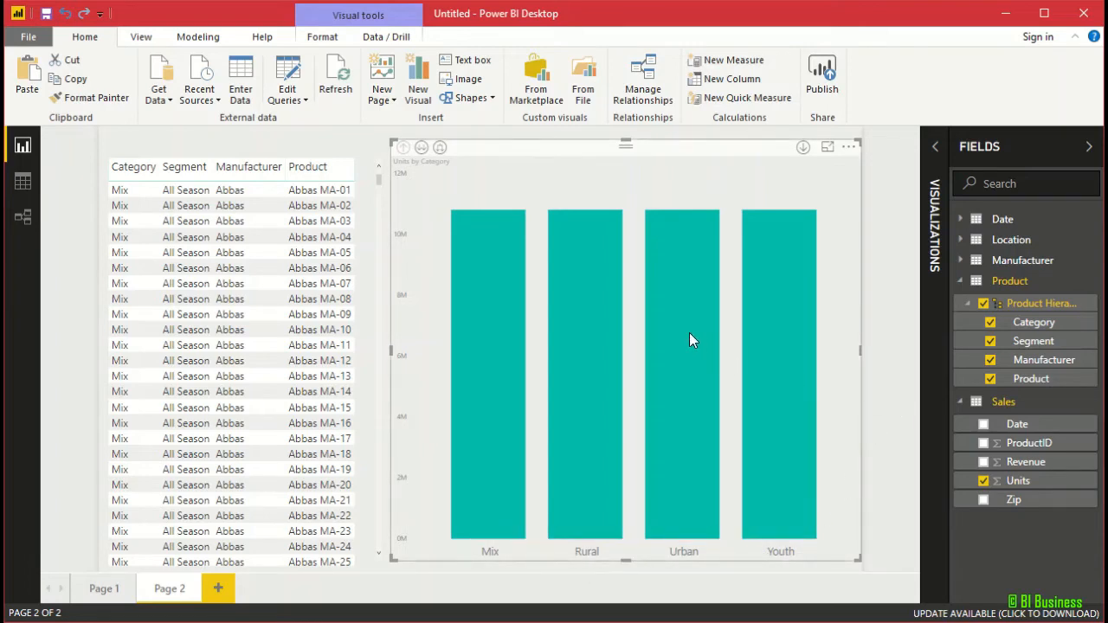
# Drill down into the Urban category in the column chart to break its units down by segment
pyautogui.moveTo(688, 332)
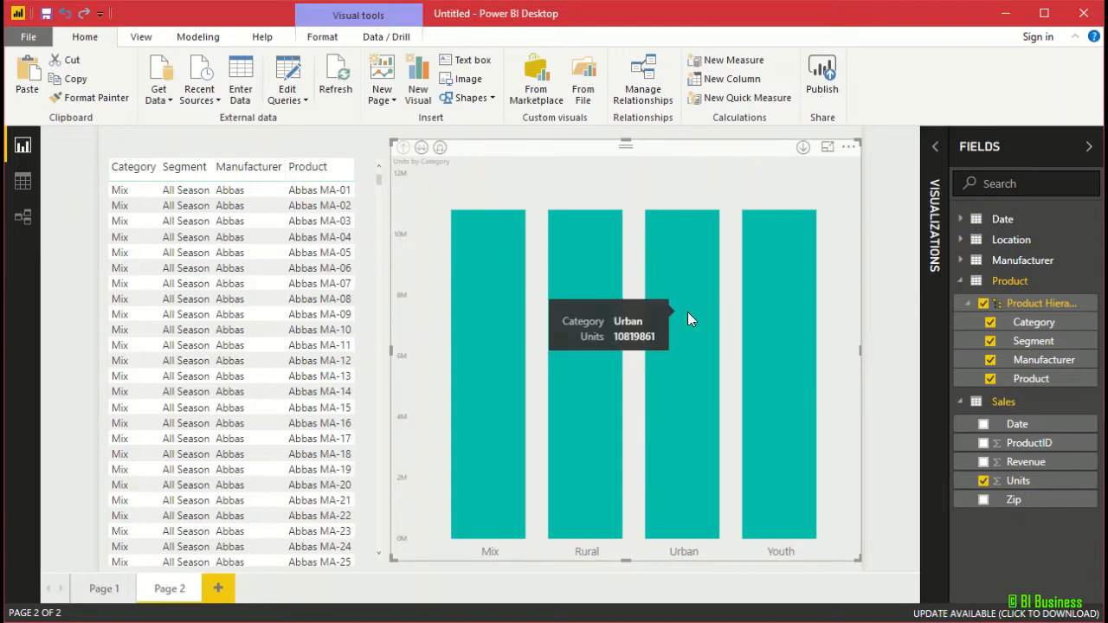
pyautogui.moveTo(604, 304)
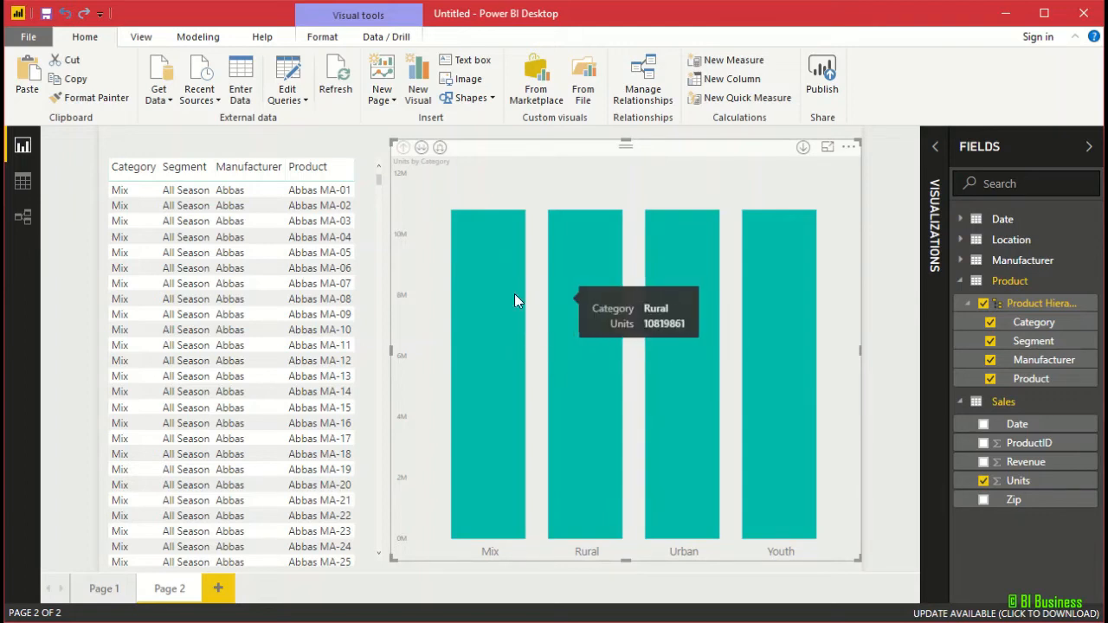
pyautogui.moveTo(489, 290)
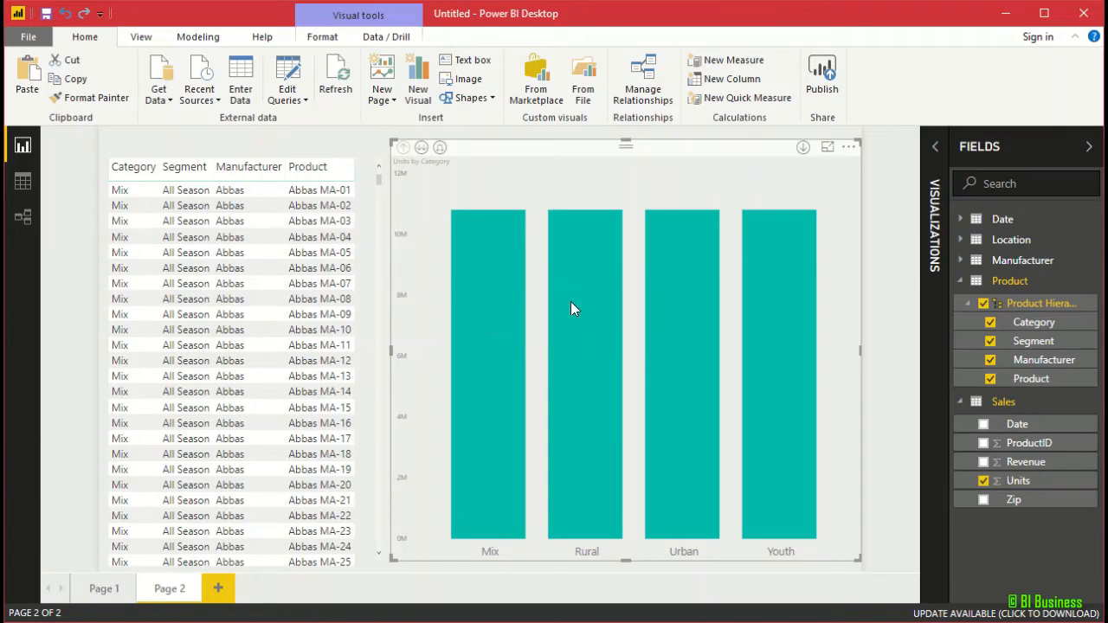
pyautogui.rightClick(689, 294)
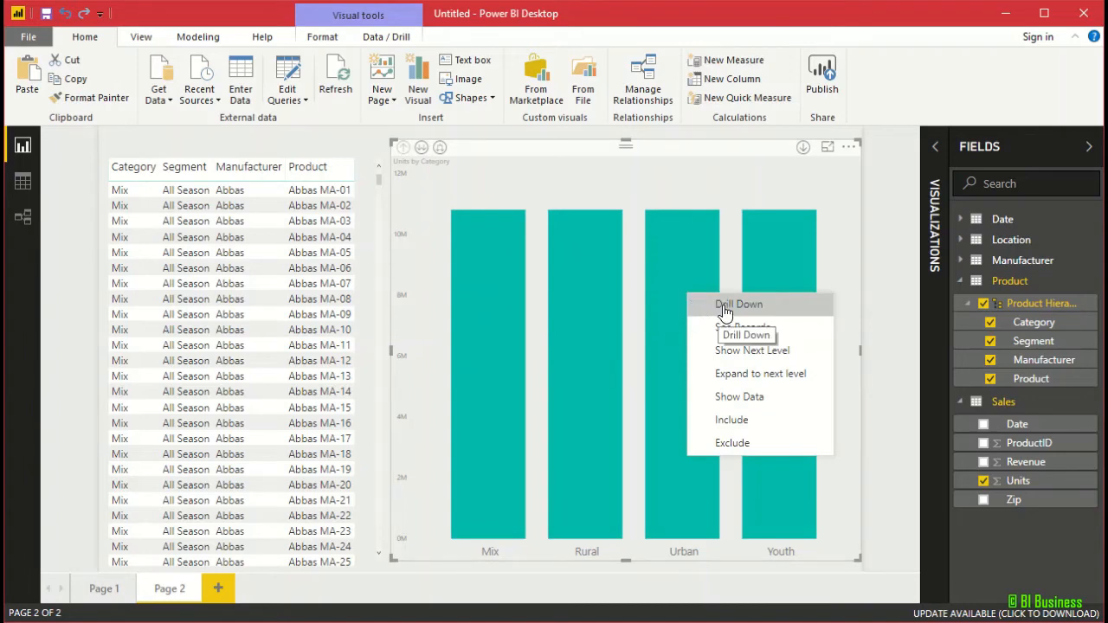
pyautogui.click(725, 310)
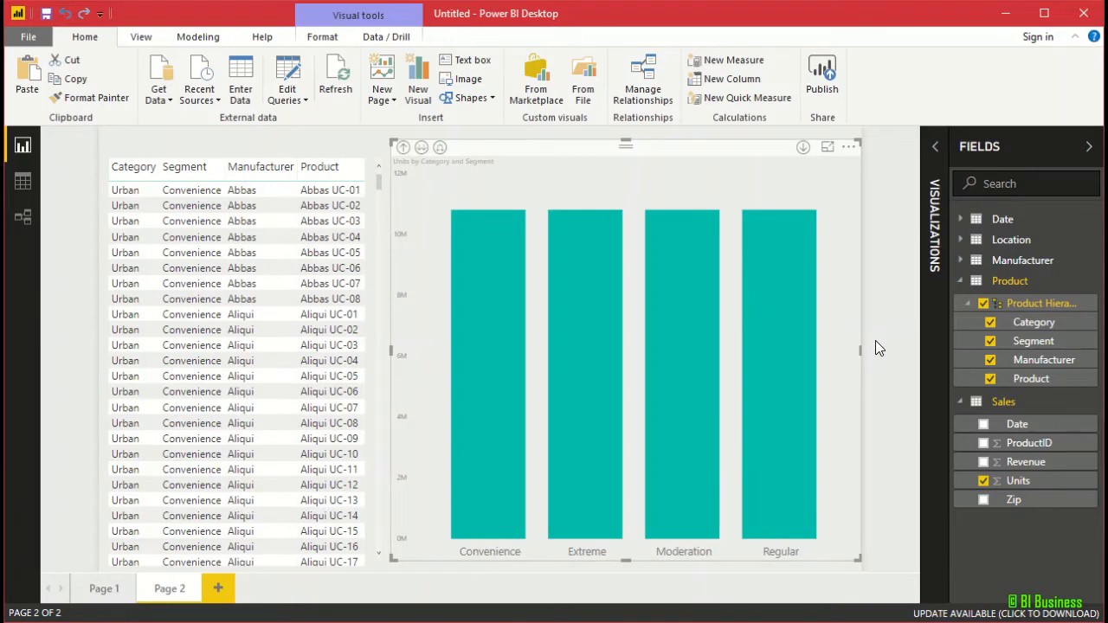
pyautogui.hotkey('ctrl', '2')
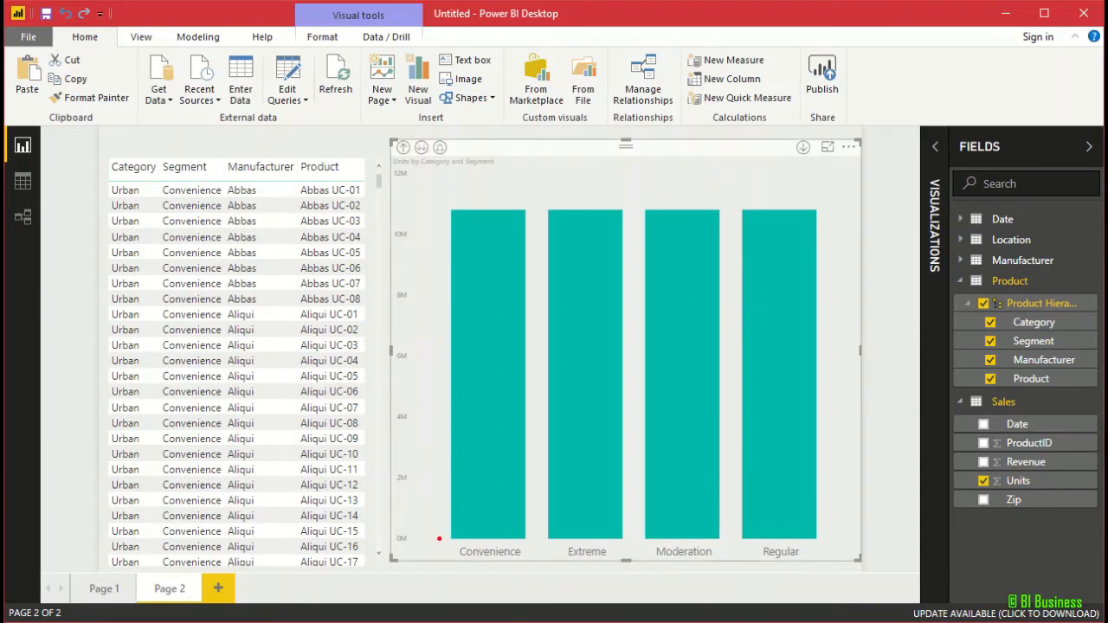
pyautogui.moveTo(440, 538); pyautogui.dragTo(815, 572)
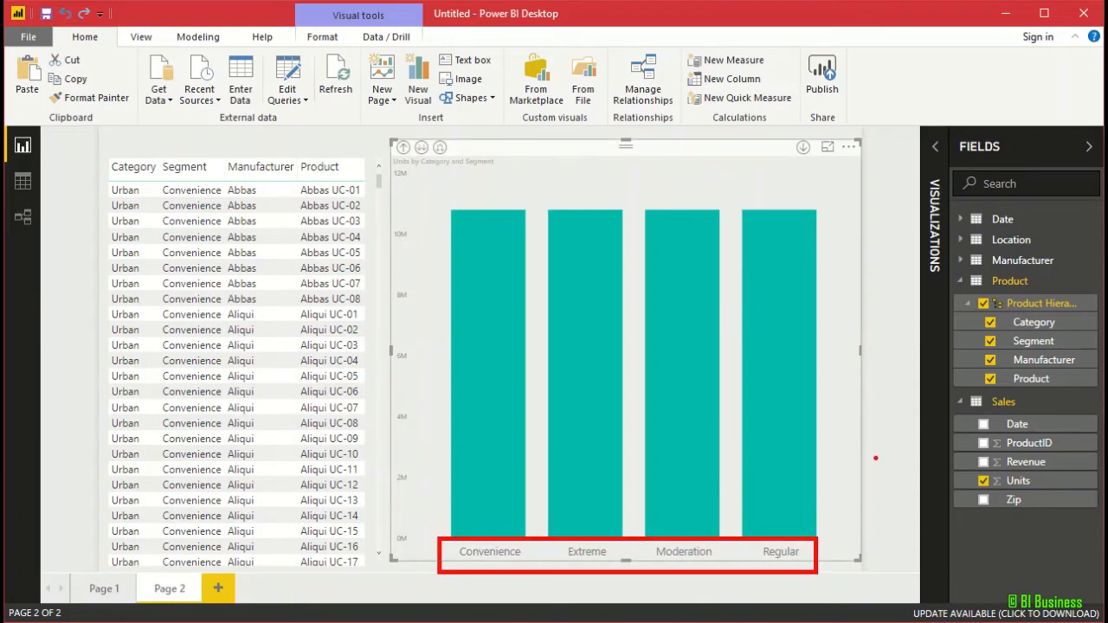
pyautogui.press('Escape')
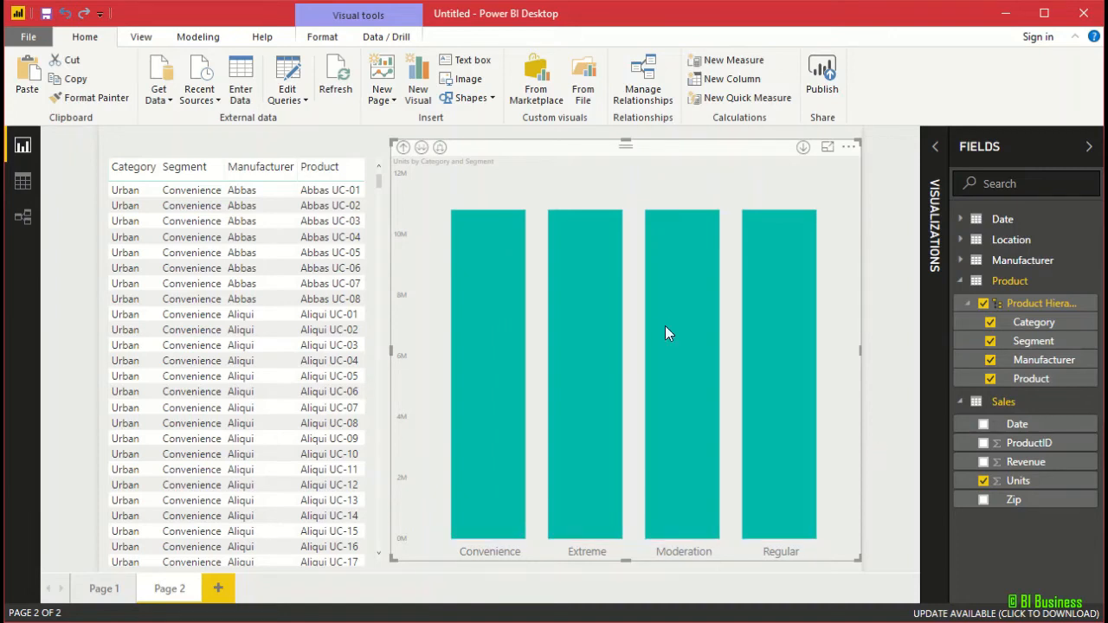
# Drill down into the Regular segment of the Urban category in the column chart to break its units down by manufacturer
pyautogui.rightClick(665, 328)
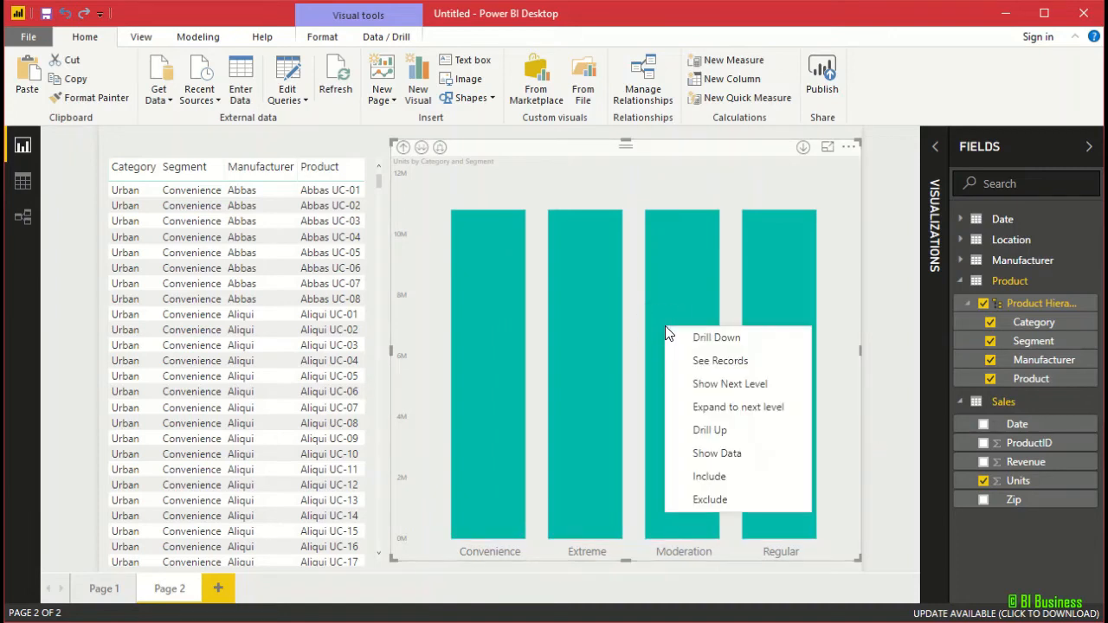
pyautogui.rightClick(769, 289)
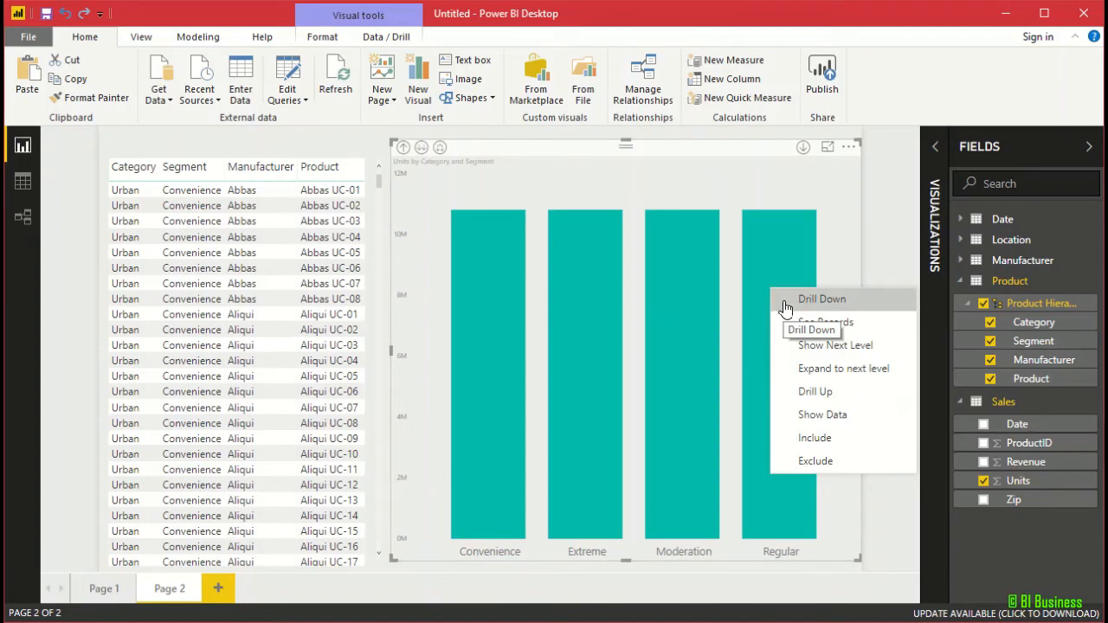
pyautogui.click(785, 303)
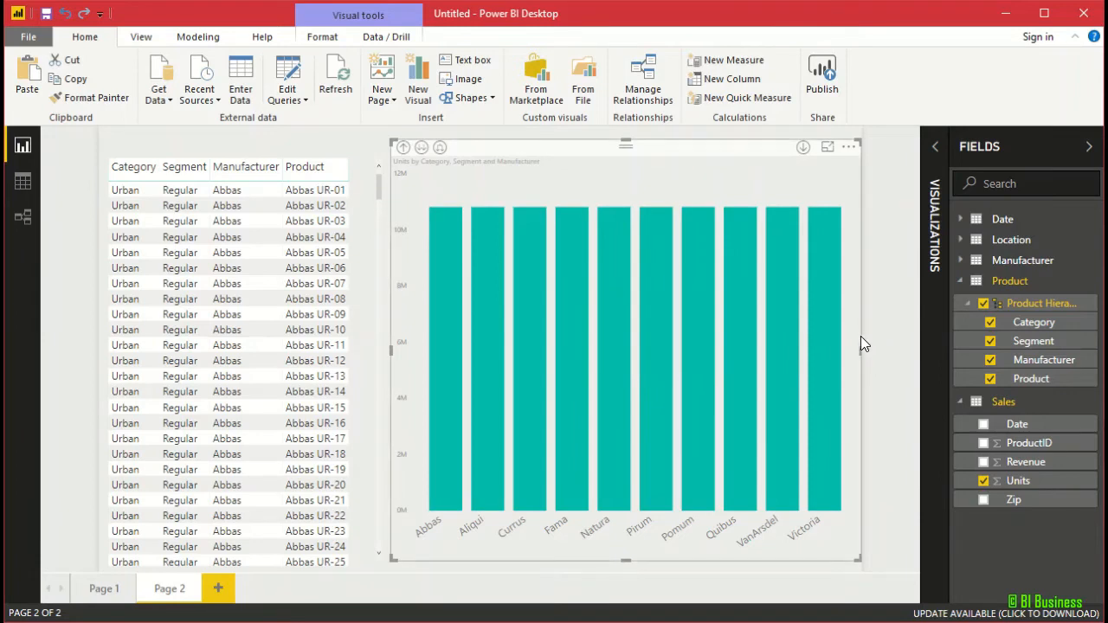
pyautogui.moveTo(393, 508)
pyautogui.mouseDown()
pyautogui.moveTo(539, 548)
pyautogui.moveTo(851, 551)
pyautogui.mouseUp()
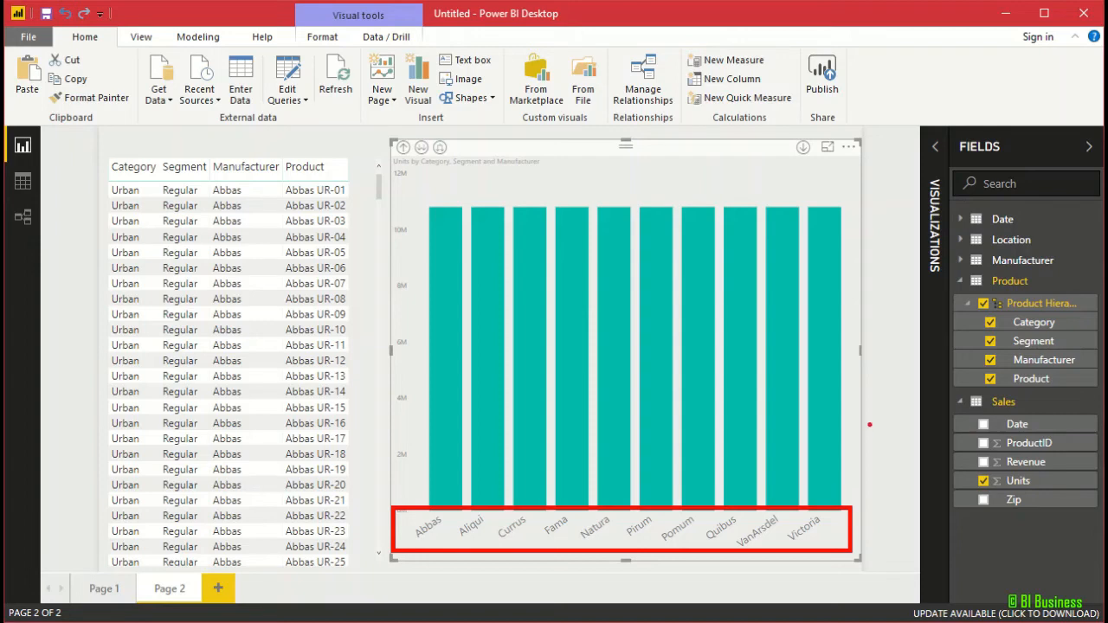
pyautogui.press('Escape')
pyautogui.moveTo(817, 363)
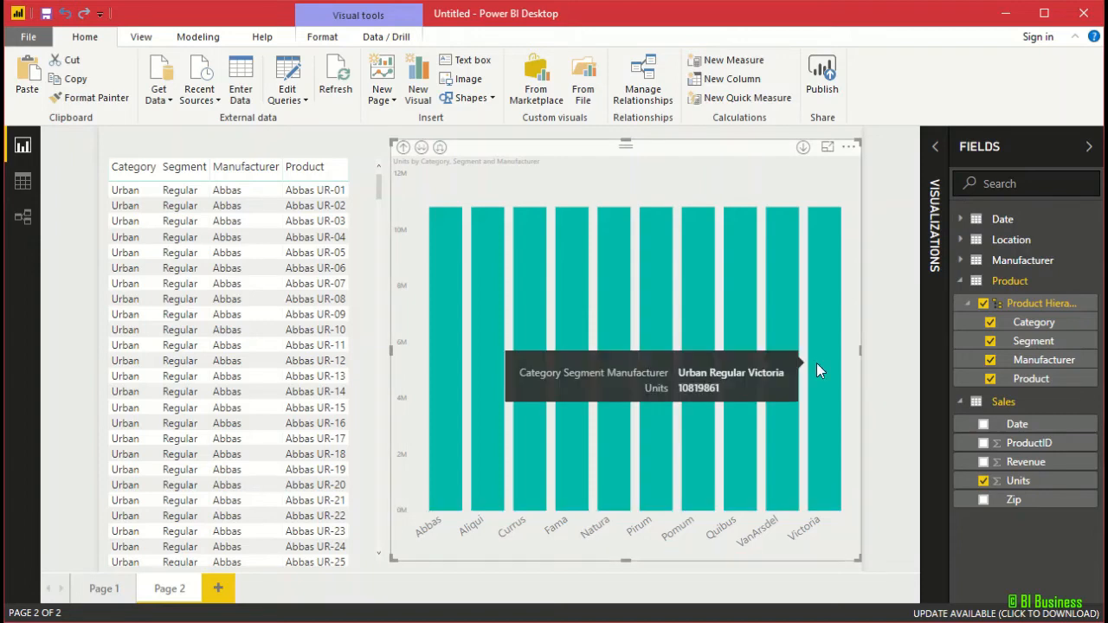
# Drill the column chart up two levels, from manufacturer to the category level
pyautogui.click(381, 38)
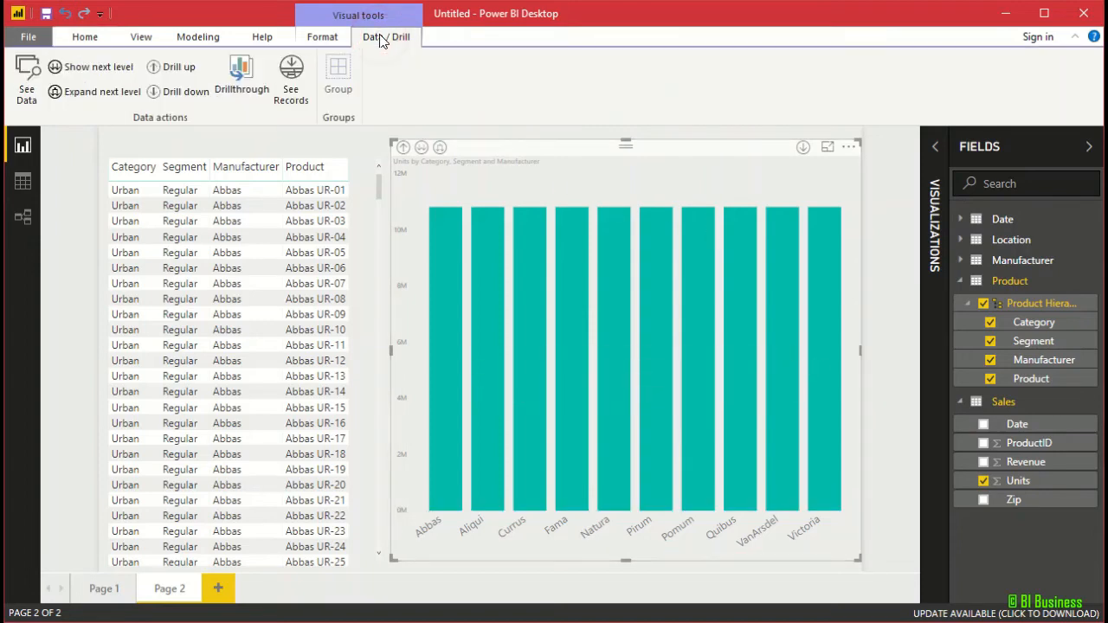
pyautogui.click(173, 76)
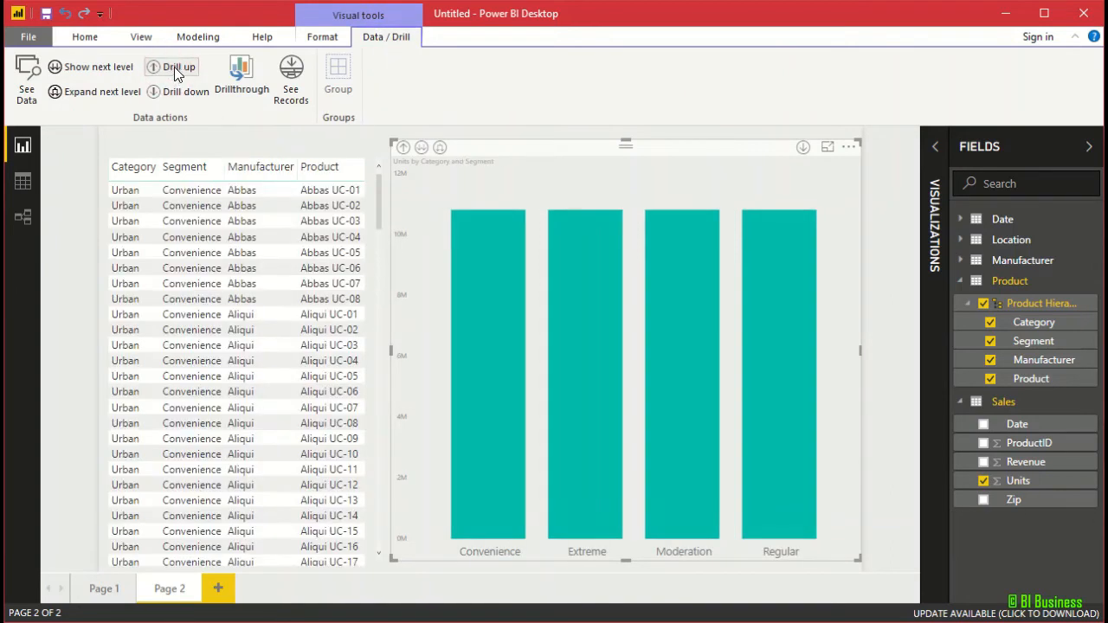
pyautogui.click(174, 70)
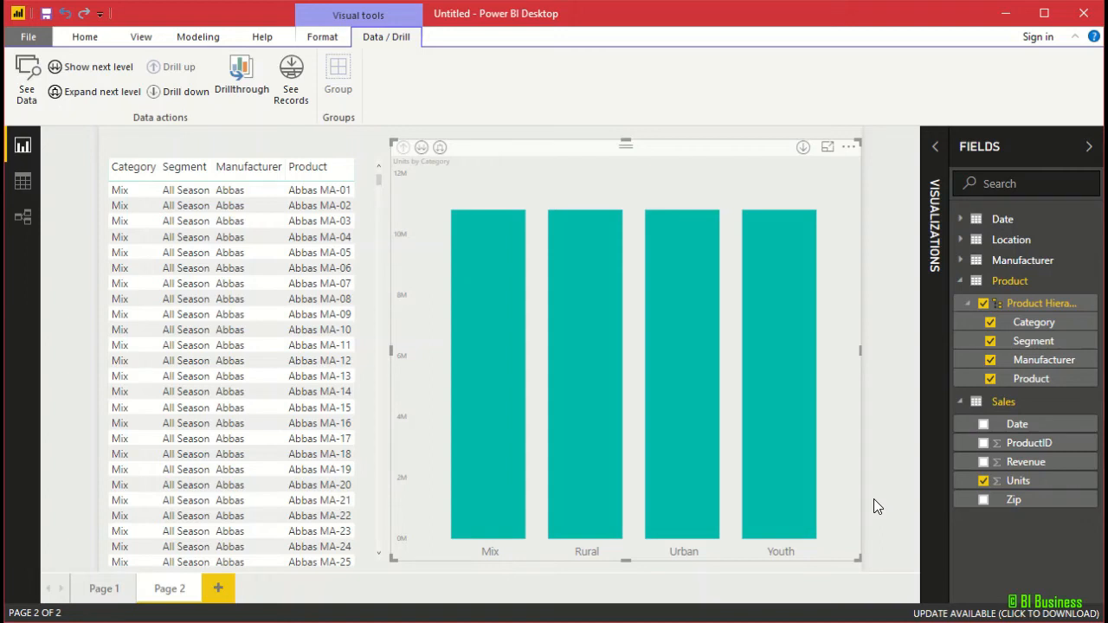
# Expand the column chart to the next level to view units by category and segment together, and return to the category level
pyautogui.rightClick(690, 327)
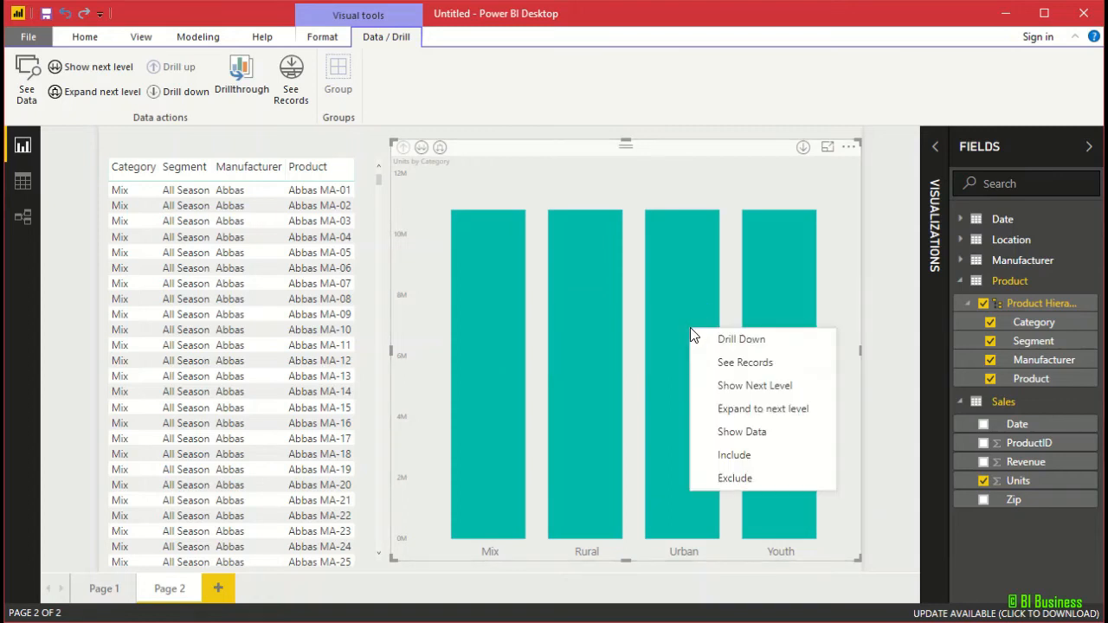
pyautogui.click(708, 412)
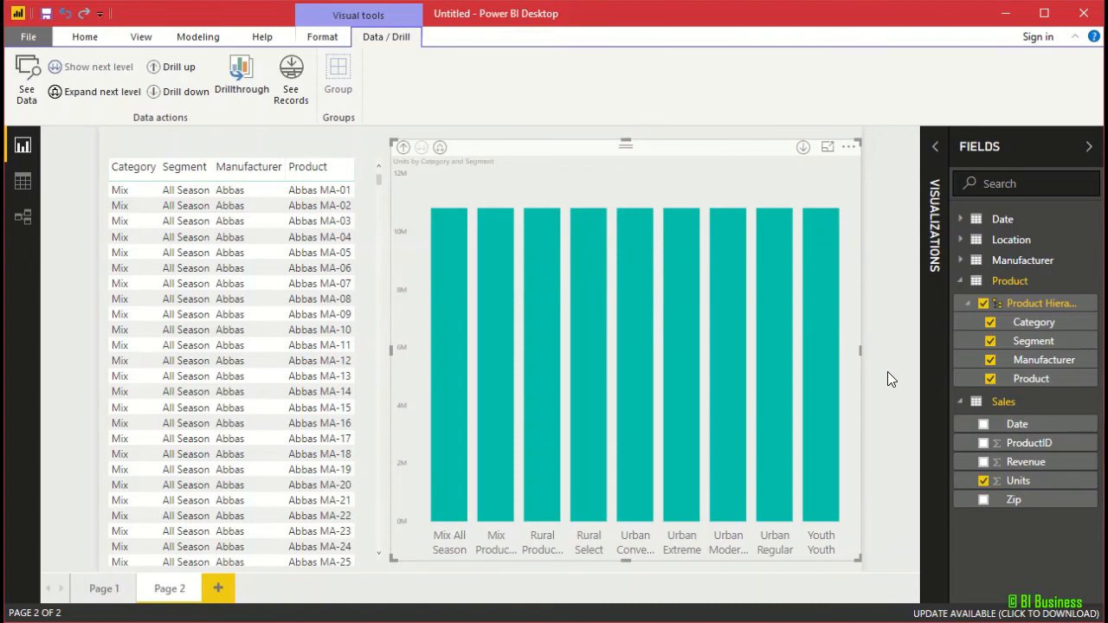
pyautogui.click(404, 148)
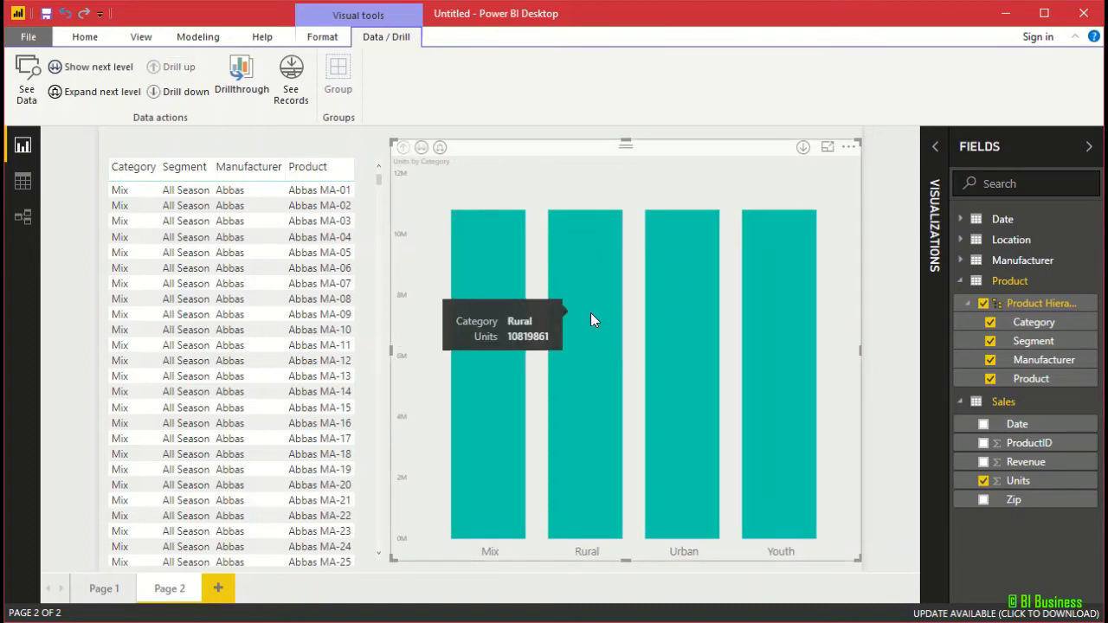
# View the underlying sales records of a column within Urban's Regular segment and return to the report
pyautogui.moveTo(776, 304)
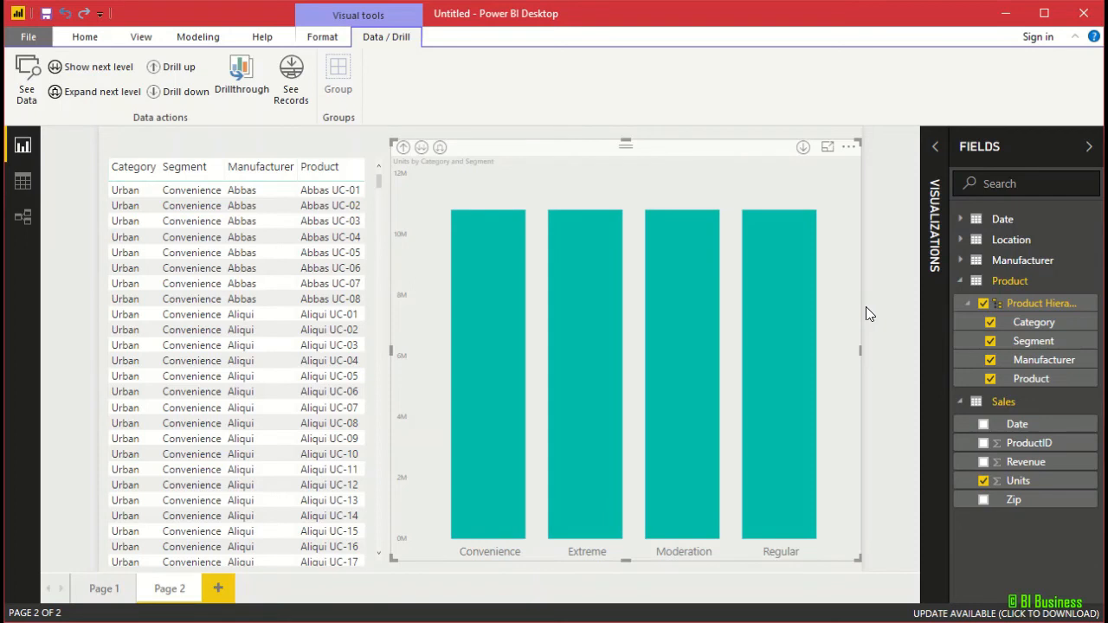
pyautogui.rightClick(683, 307)
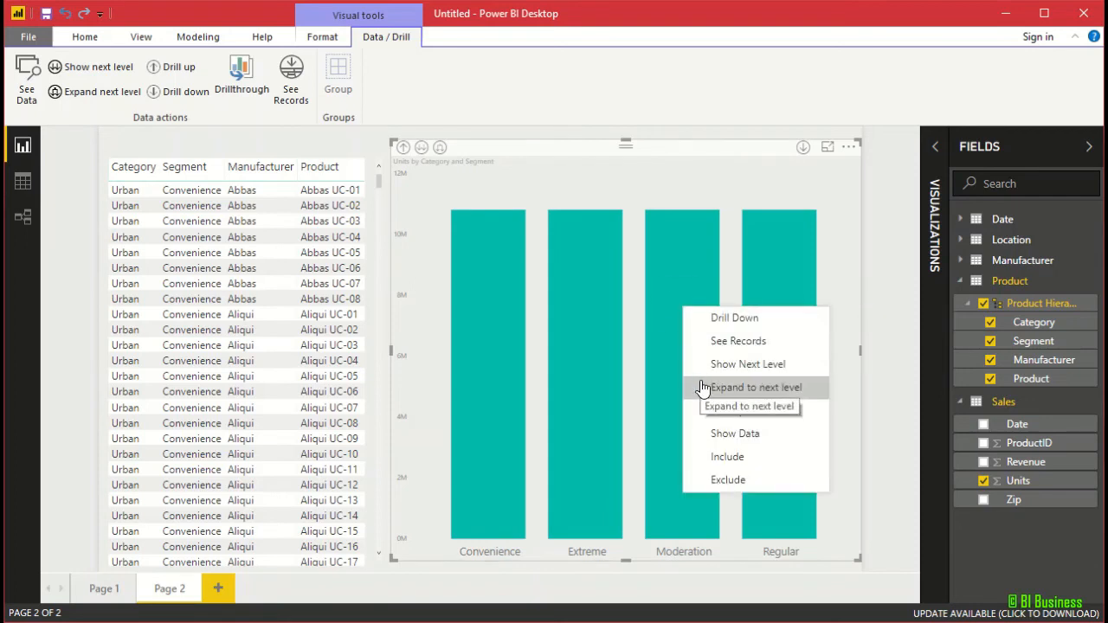
pyautogui.rightClick(787, 254)
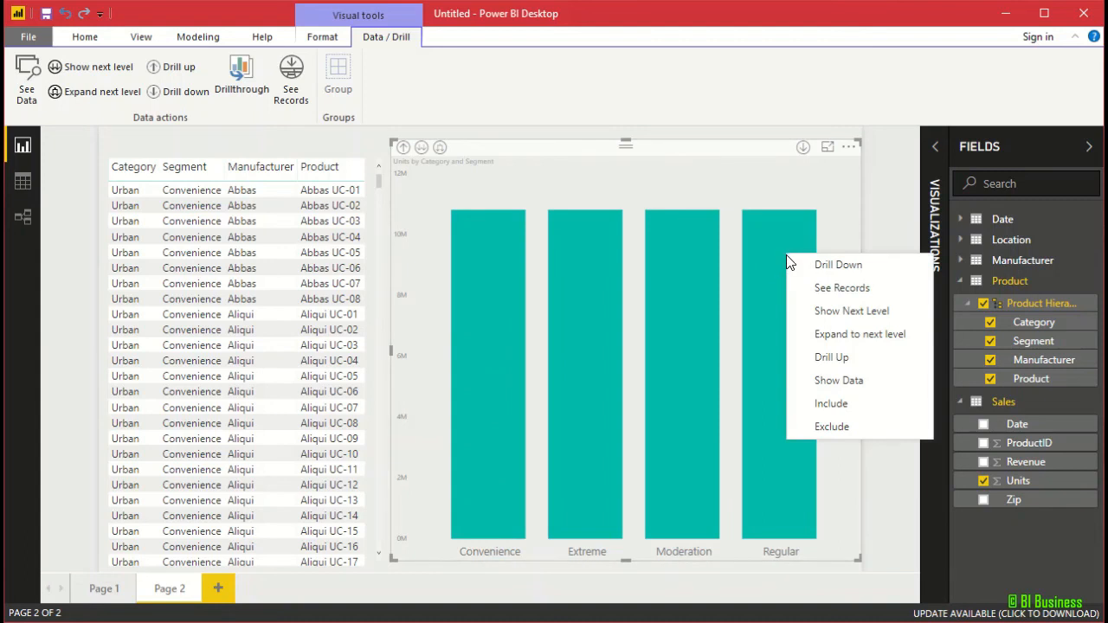
pyautogui.click(806, 288)
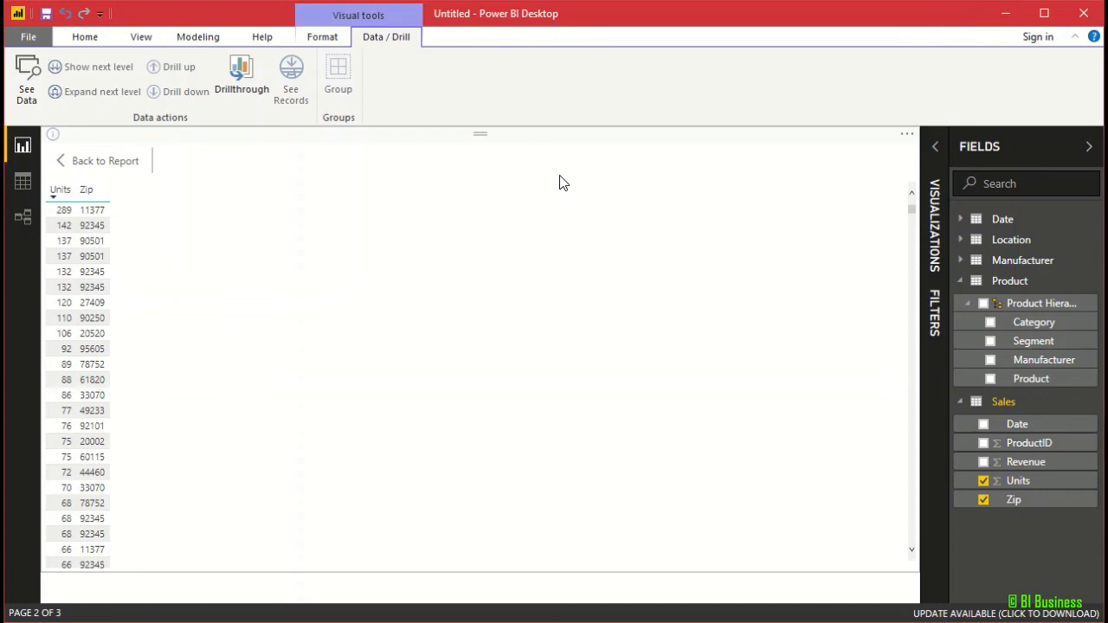
pyautogui.click(114, 166)
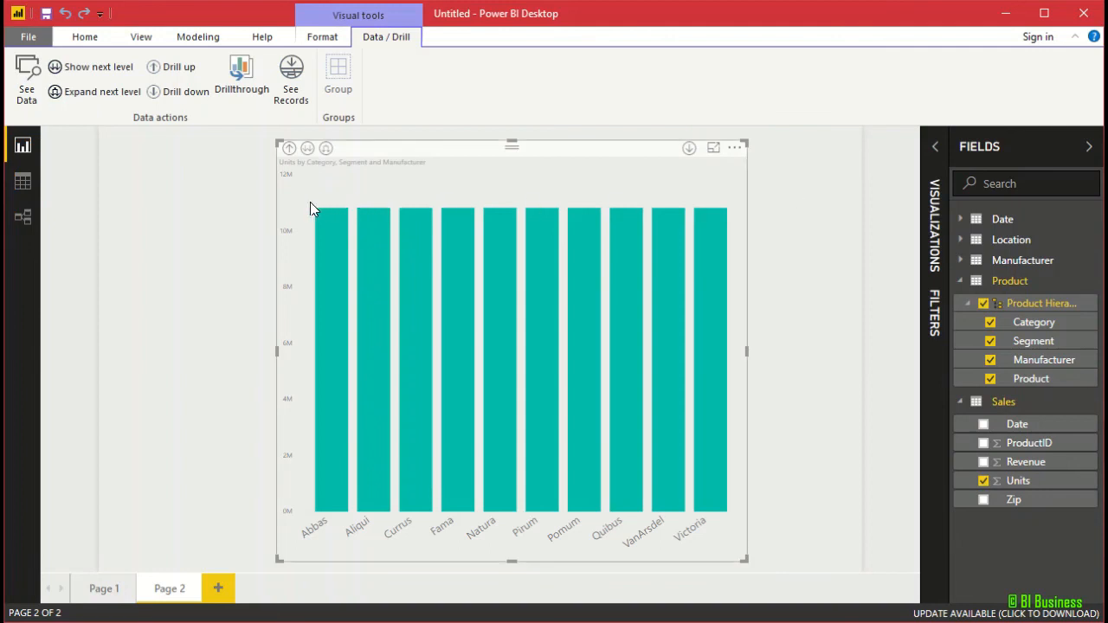
# Drill the column chart up from manufacturer to the category level and switch to Page 1 of the report
pyautogui.click(171, 67)
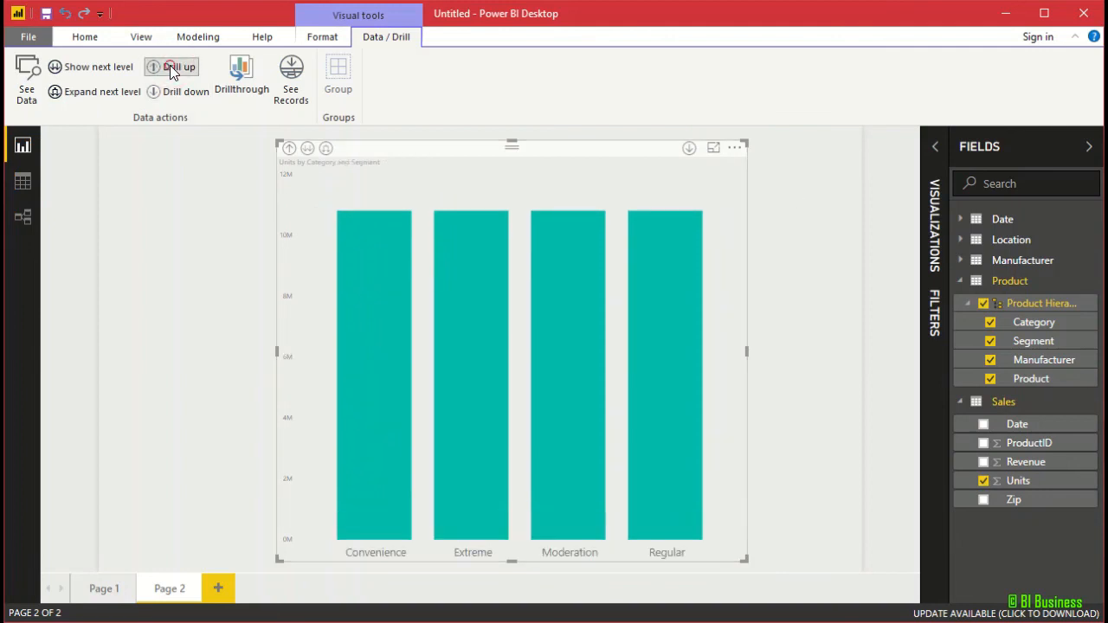
pyautogui.click(170, 66)
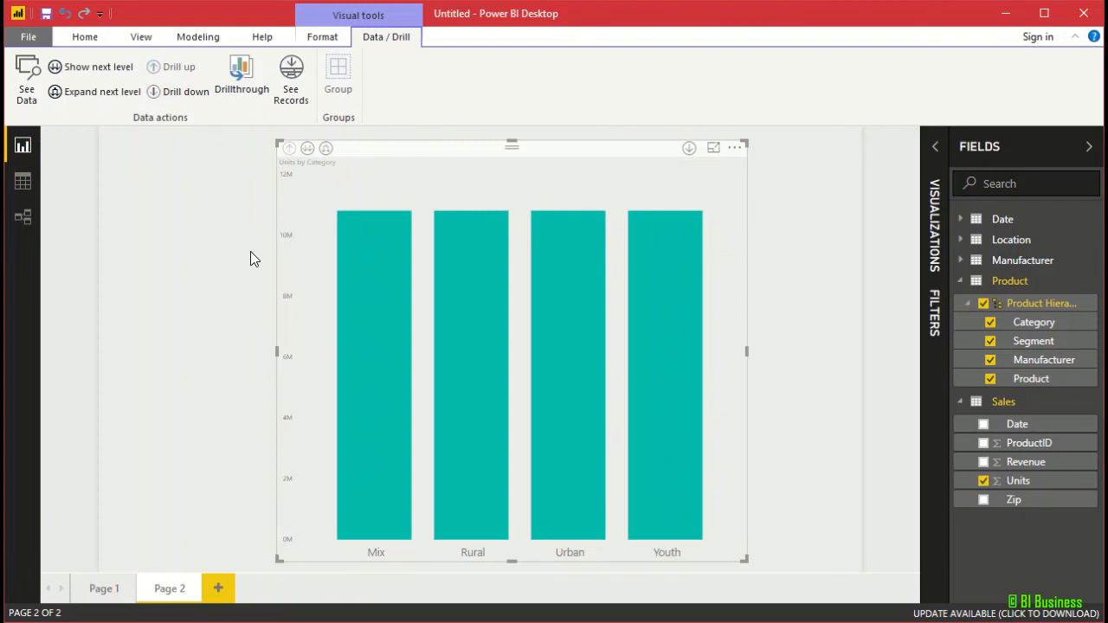
pyautogui.click(105, 589)
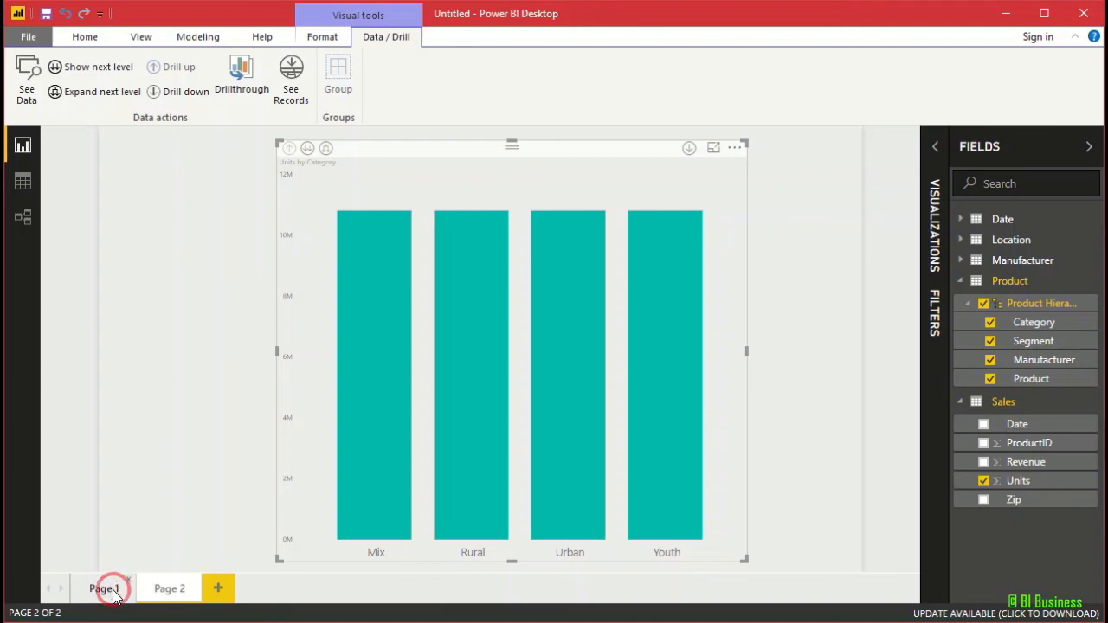